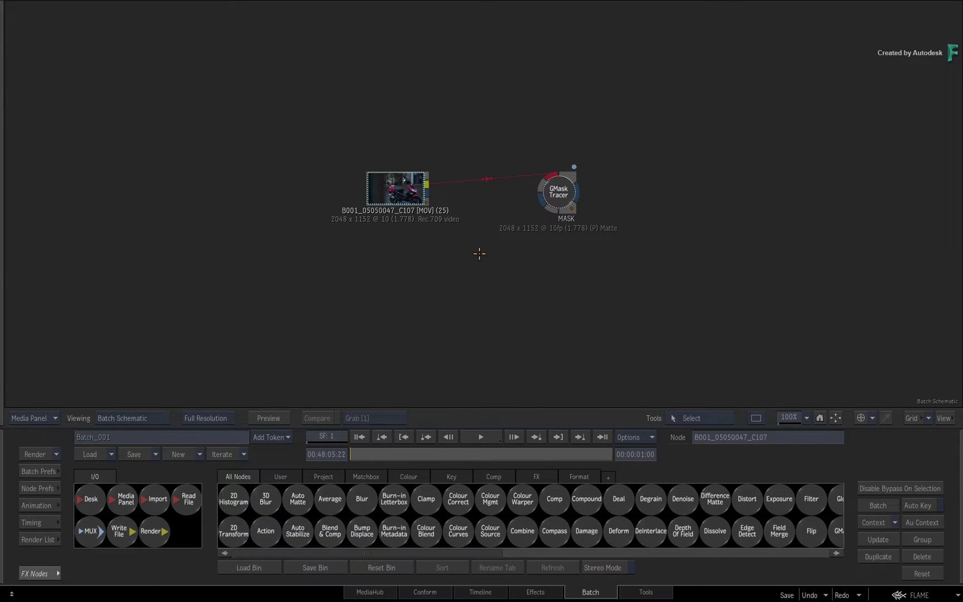
Move the B001_05050047_C107 clip node slightly closer to the GMask Tracer node and check the batch group's Load options
{"action": "left_click_drag", "start_coordinate": [395, 188], "coordinate": [395, 181]}
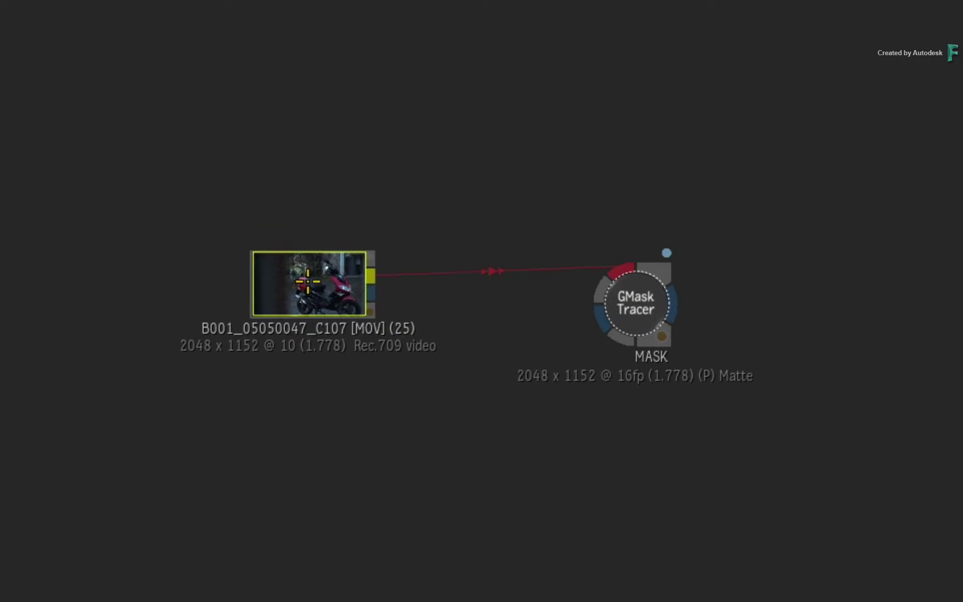
{"action": "mouse_move", "coordinate": [308, 281]}
{"action": "left_mouse_down"}
{"action": "mouse_move", "coordinate": [294, 284]}
{"action": "mouse_move", "coordinate": [319, 282]}
{"action": "left_mouse_up"}
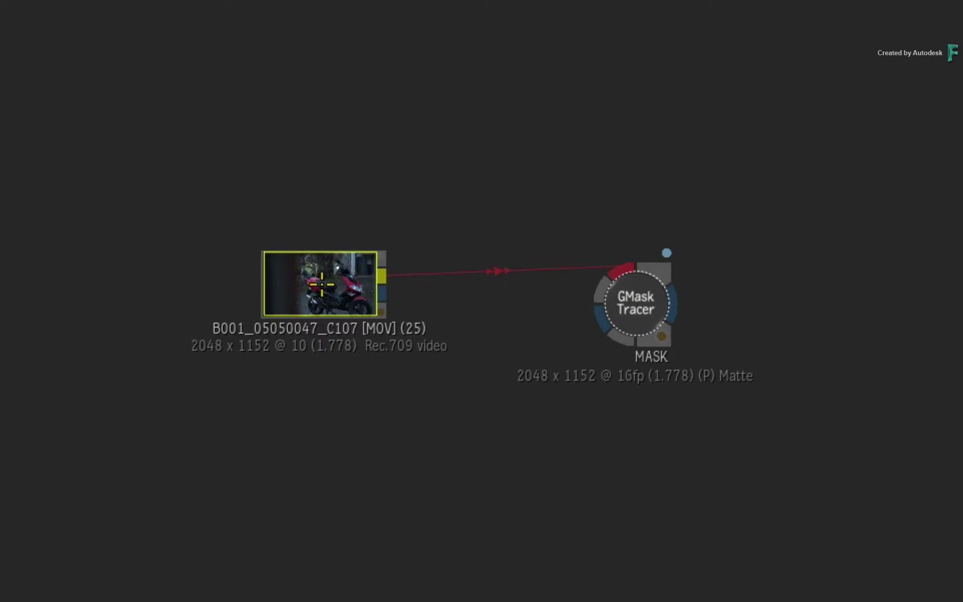
{"action": "left_click_drag", "start_coordinate": [459, 457], "coordinate": [554, 354]}
{"action": "left_click", "coordinate": [223, 307]}
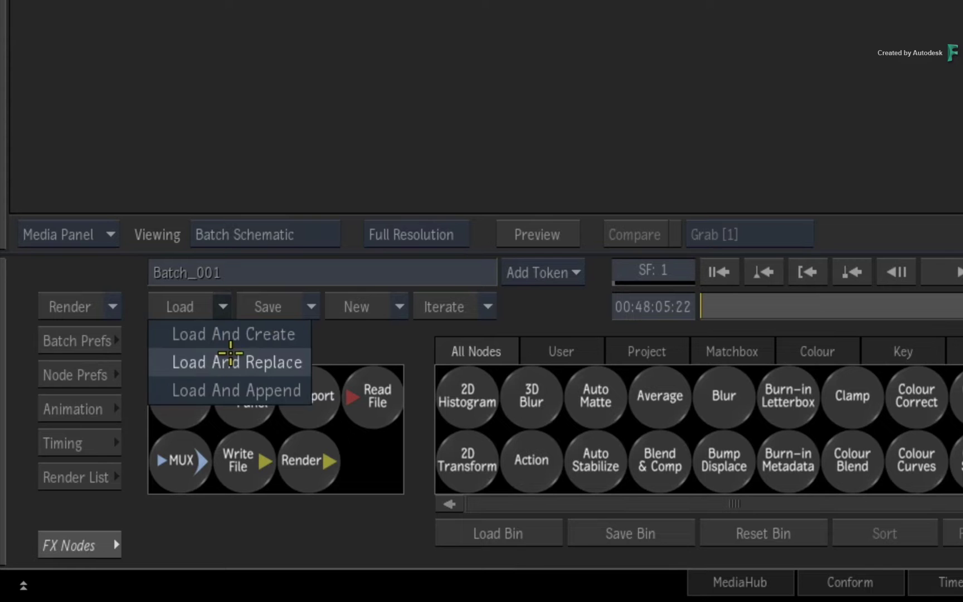
{"action": "left_click", "coordinate": [223, 307]}
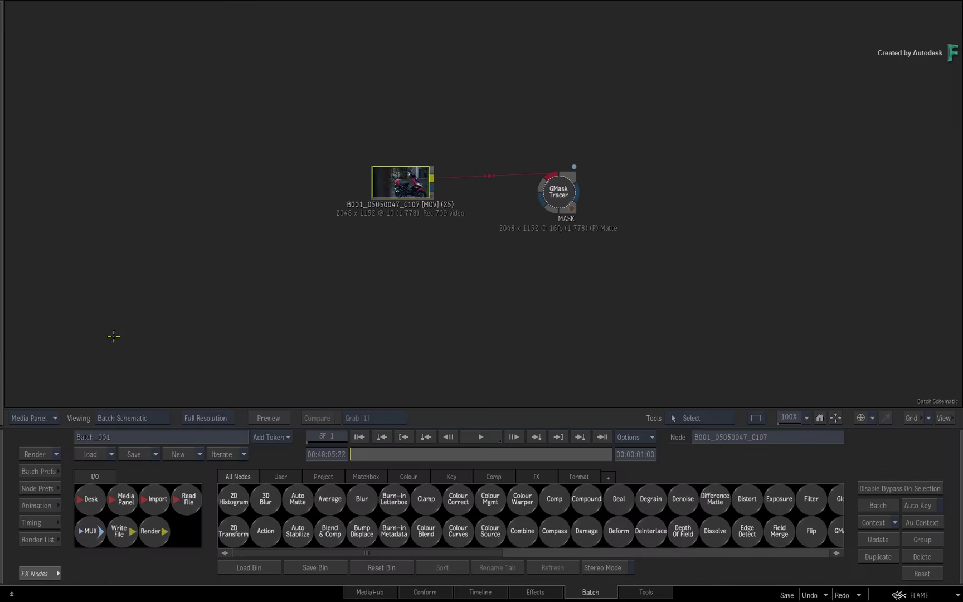
View the scooter clip full screen and scrub through its frames
{"action": "double_click", "coordinate": [403, 188]}
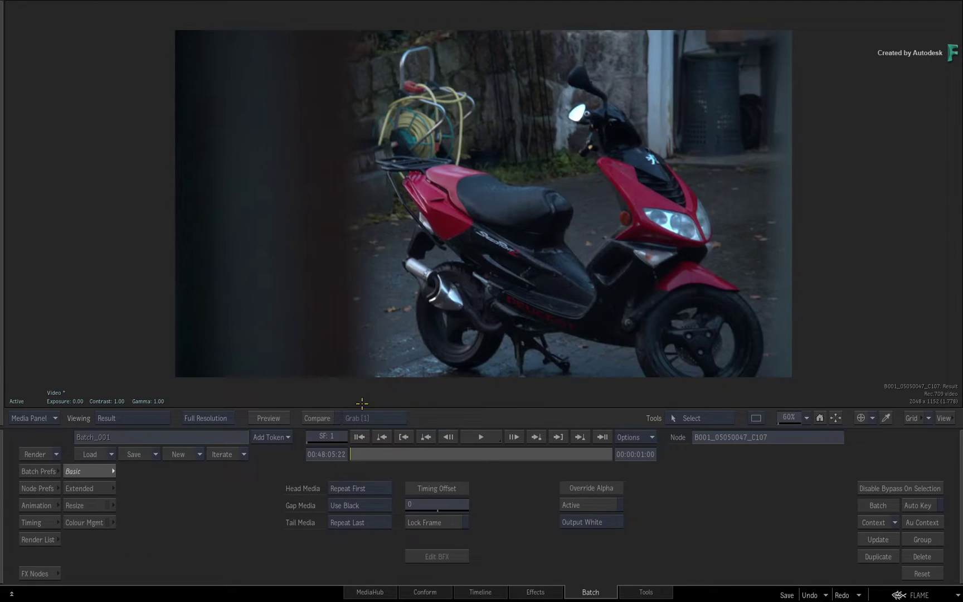
{"action": "mouse_move", "coordinate": [361, 454]}
{"action": "left_mouse_down"}
{"action": "mouse_move", "coordinate": [501, 454]}
{"action": "mouse_move", "coordinate": [654, 434]}
{"action": "mouse_move", "coordinate": [357, 456]}
{"action": "mouse_move", "coordinate": [350, 468]}
{"action": "left_mouse_up"}
{"action": "mouse_move", "coordinate": [1, 565]}
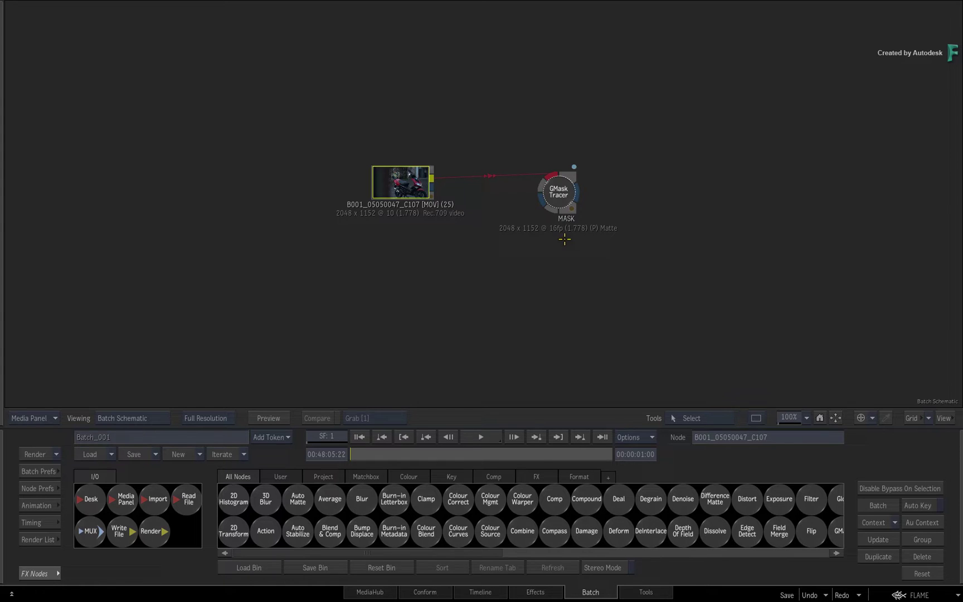
Display the matte output of the MASK GMask Tracer node and select the mask over the scooter's rear panel
{"action": "left_click", "coordinate": [558, 194]}
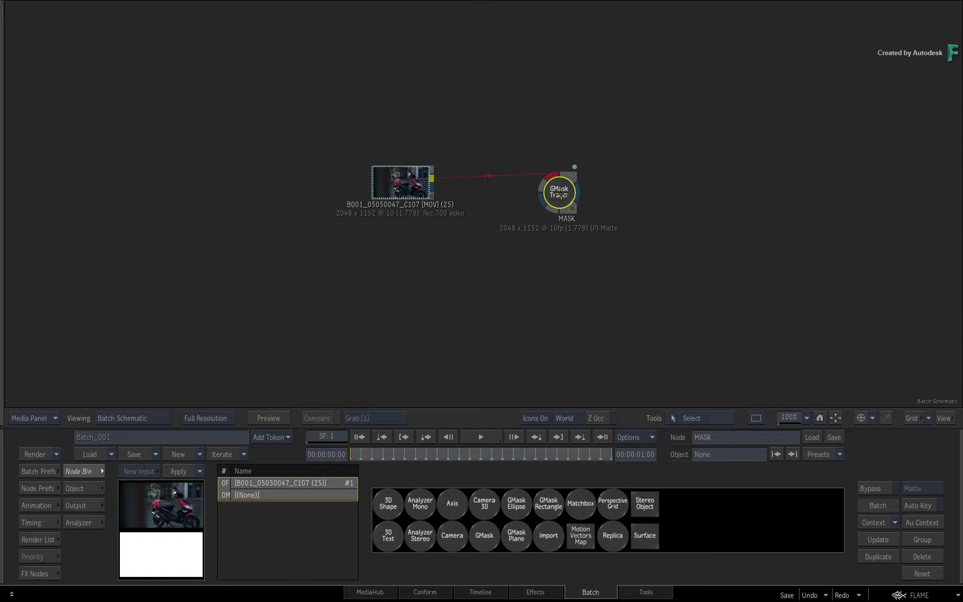
{"action": "key", "text": "F4"}
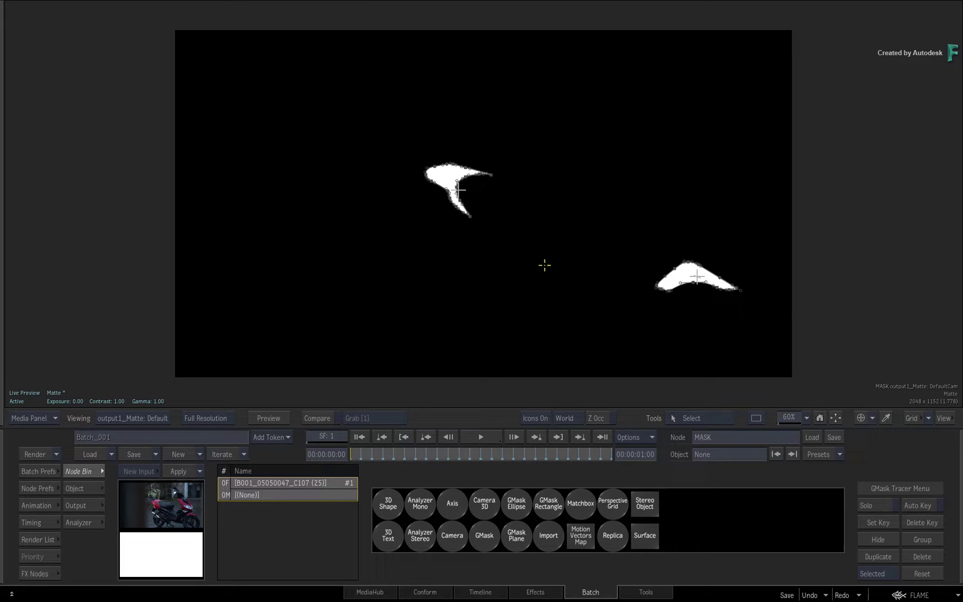
{"action": "left_click_drag", "start_coordinate": [518, 230], "coordinate": [471, 209]}
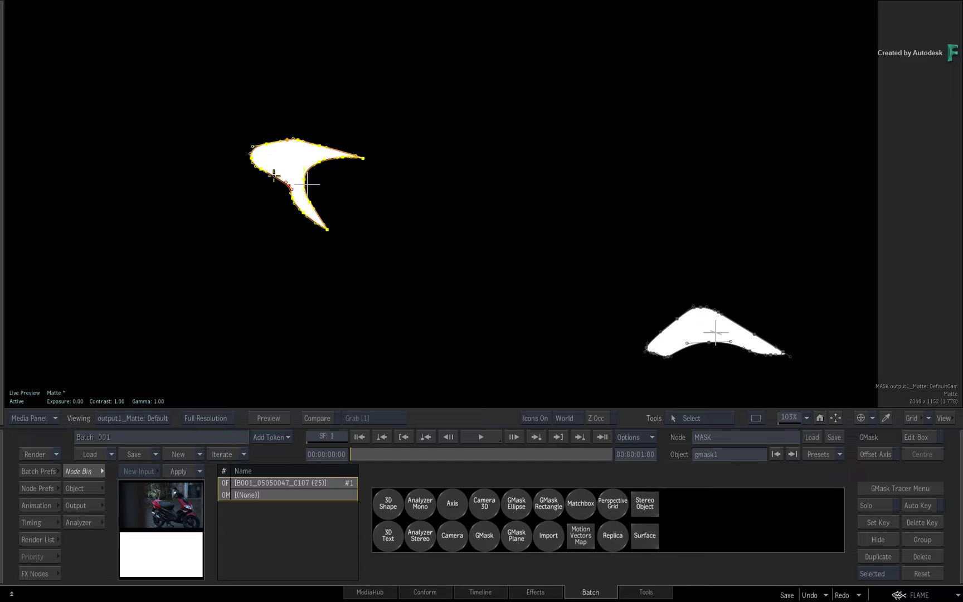
Show the selected gmask1 in the object viewer over the footage and switch to a 2-up layout with the schematic
{"action": "key", "text": "F8"}
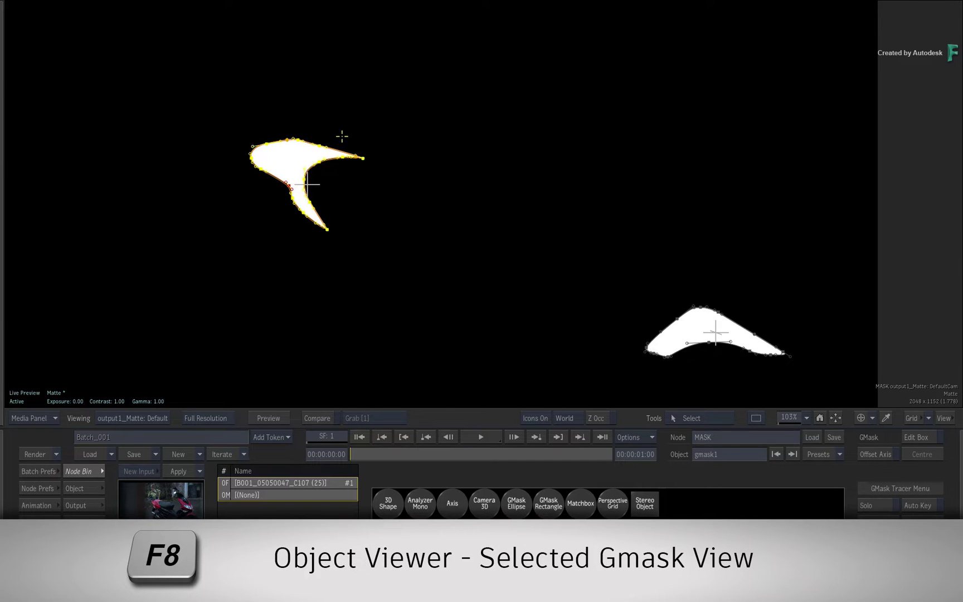
{"action": "key", "text": "F8"}
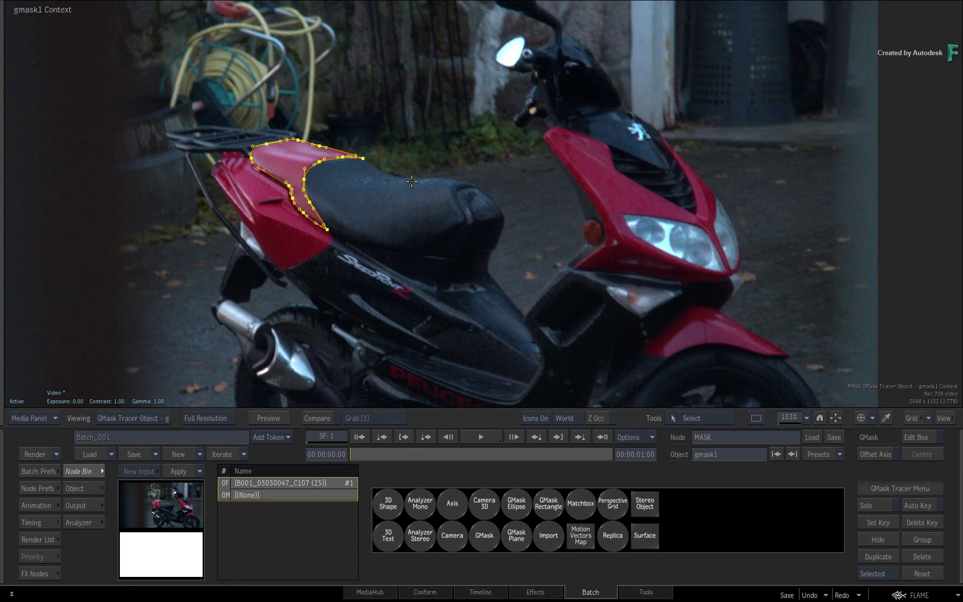
{"action": "key", "text": "alt+2"}
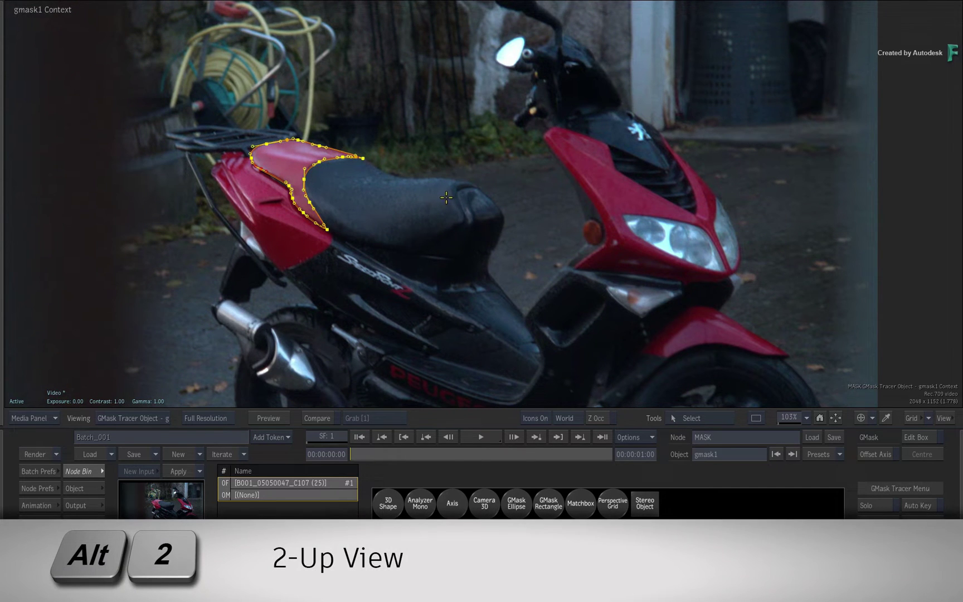
{"action": "key", "text": "alt+2"}
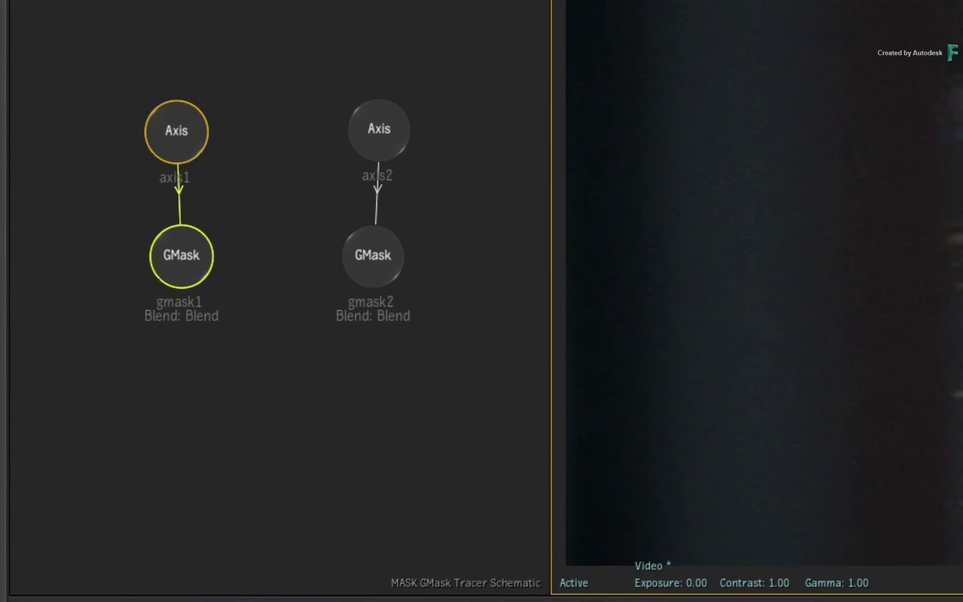
Select gmask2 in the GMask Tracer schematic and show it in the object viewer
{"action": "left_click_drag", "start_coordinate": [190, 268], "coordinate": [186, 257]}
{"action": "left_click", "coordinate": [370, 240]}
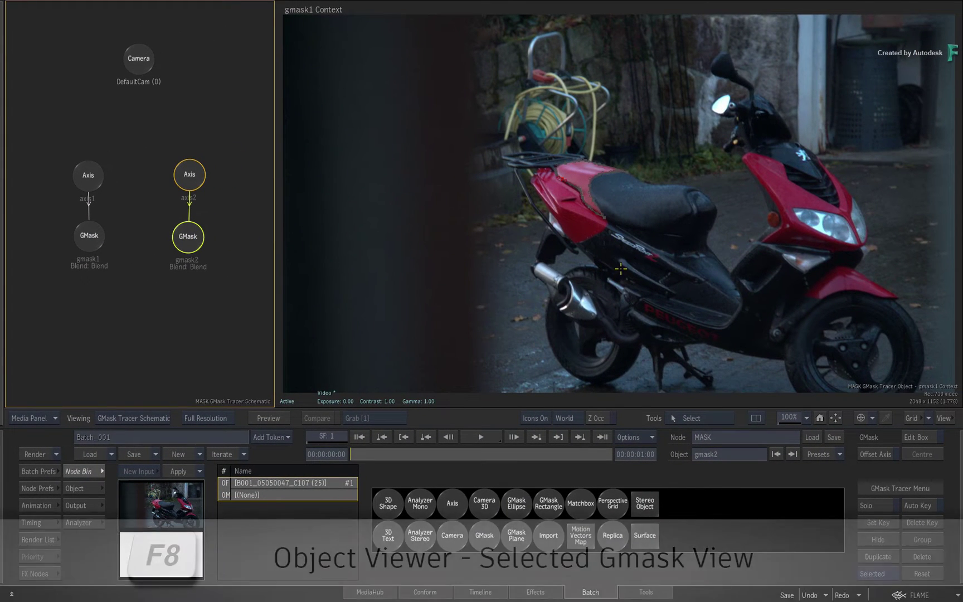
{"action": "key", "text": "F8"}
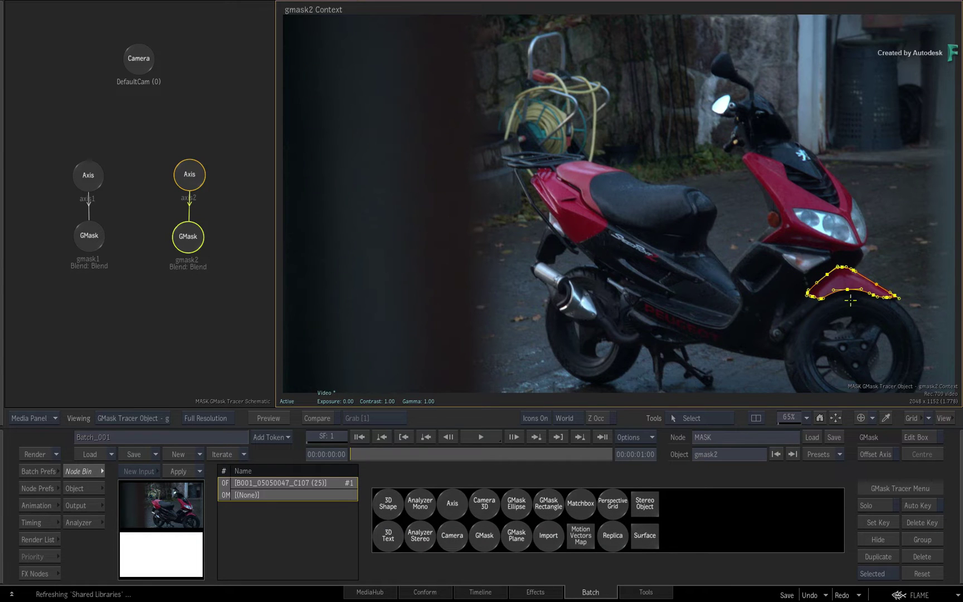
Select gmask1 in the schematic and compare the matte result with the front media view
{"action": "left_click", "coordinate": [104, 234]}
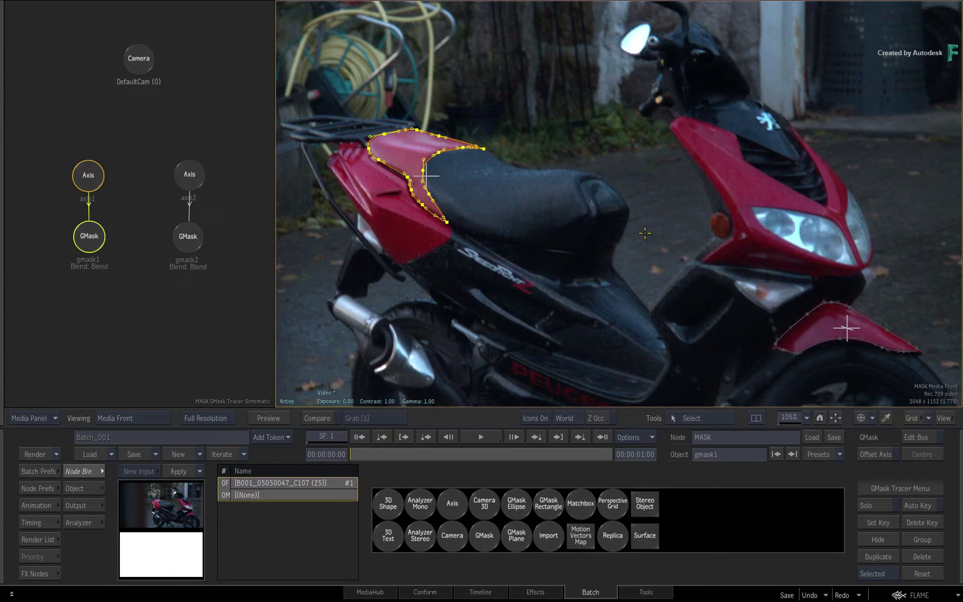
{"action": "key", "text": "F4"}
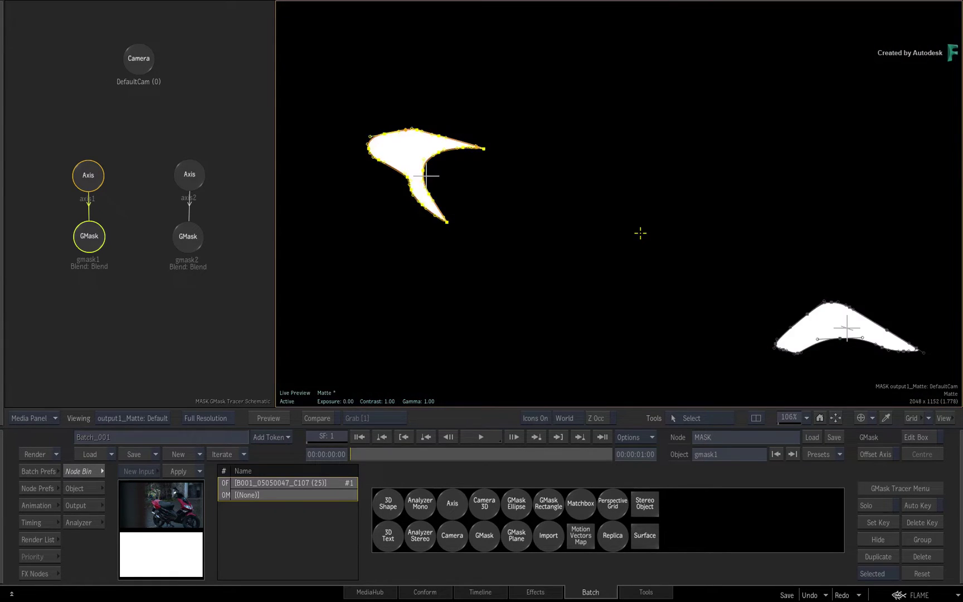
{"action": "key", "text": "F8"}
{"action": "key", "text": "F1"}
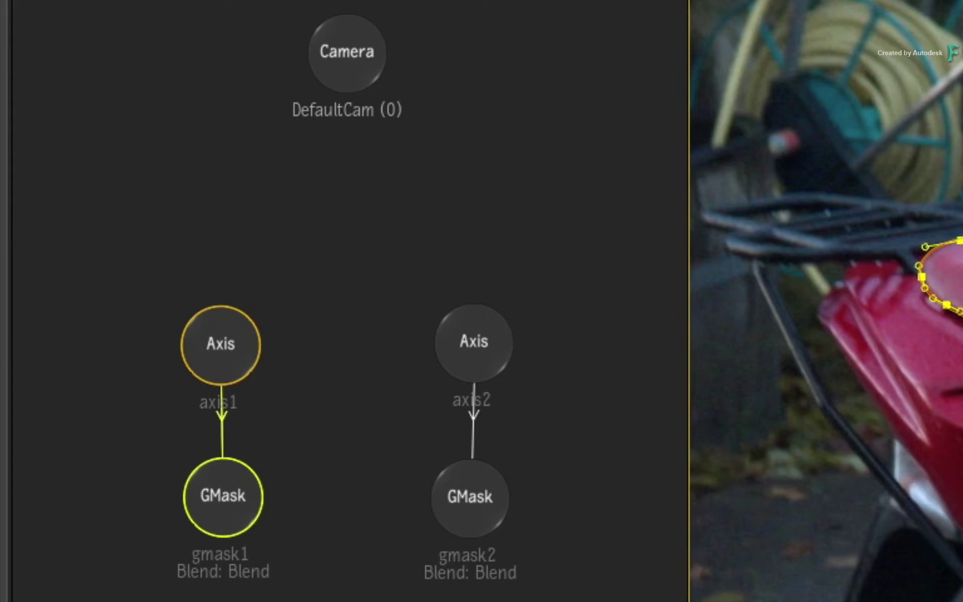
Add the MatteViewer Matchbox shader to the DefaultCam camera and place its node just below the camera
{"action": "left_click", "coordinate": [344, 45]}
{"action": "right_click", "coordinate": [334, 62]}
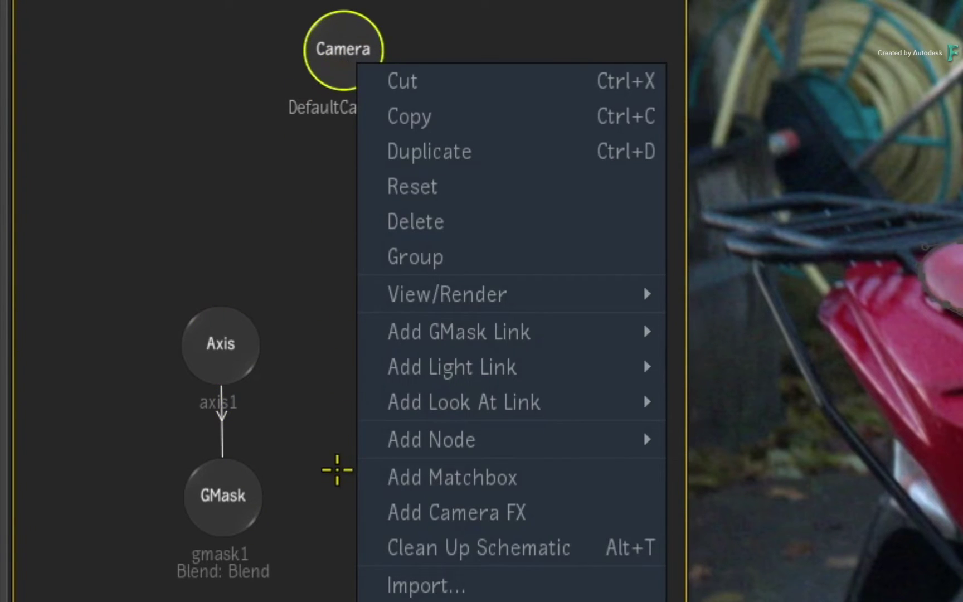
{"action": "left_click", "coordinate": [380, 473]}
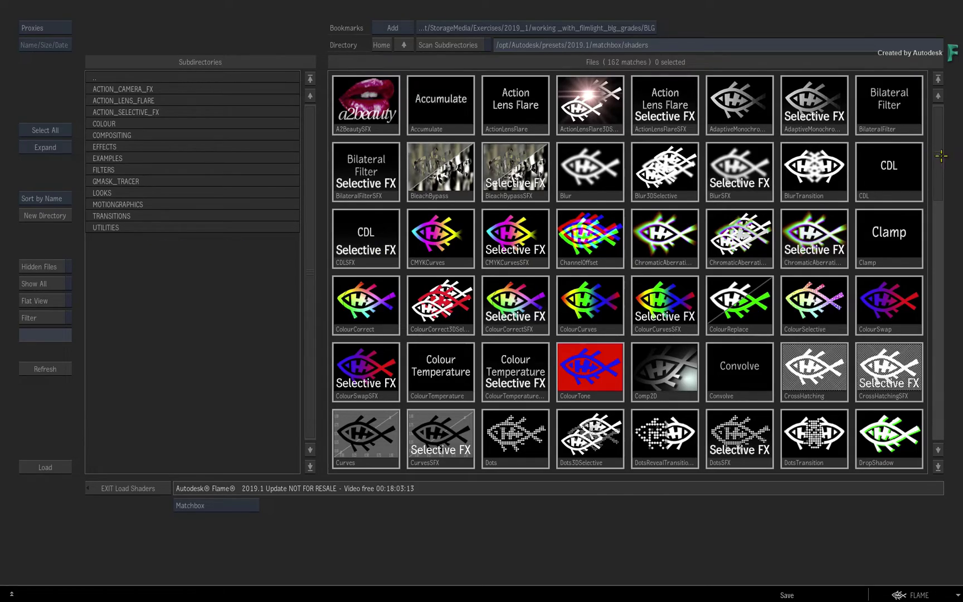
{"action": "left_click_drag", "start_coordinate": [941, 156], "coordinate": [945, 285]}
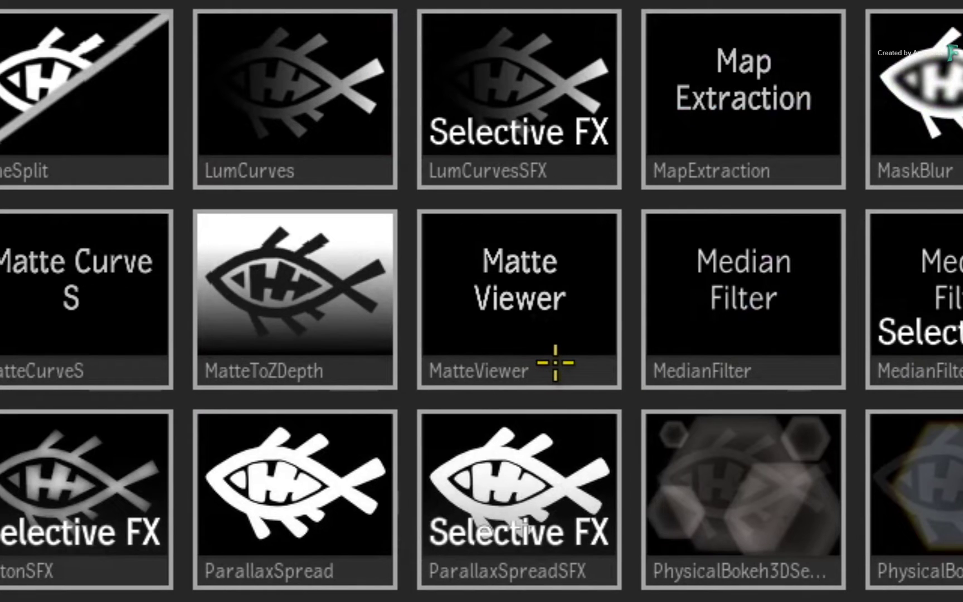
{"action": "double_click", "coordinate": [555, 362]}
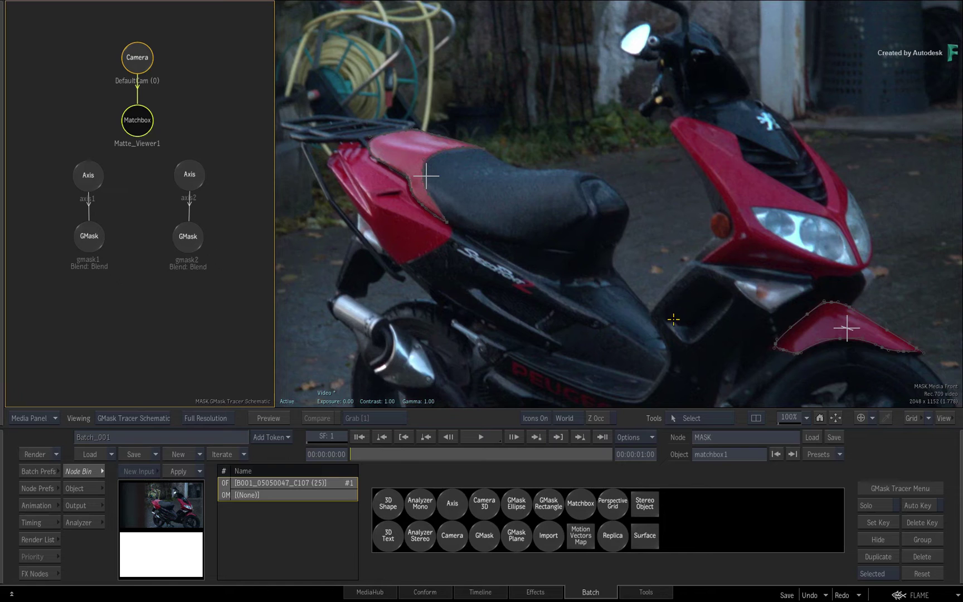
{"action": "left_click_drag", "start_coordinate": [130, 132], "coordinate": [132, 138]}
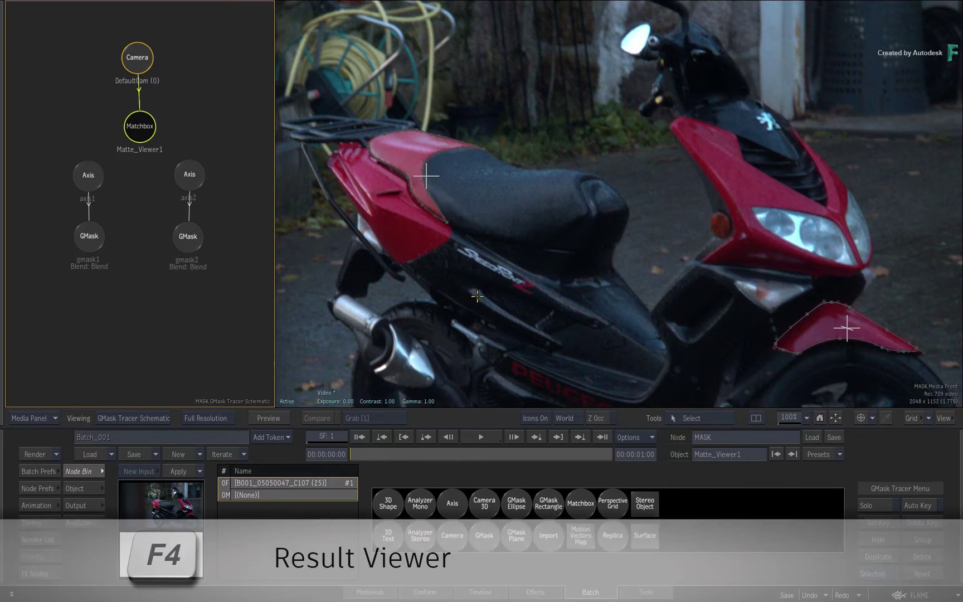
Show the MASK node's result and enable the Comp render pass in the output selections of output1
{"action": "key", "text": "F4"}
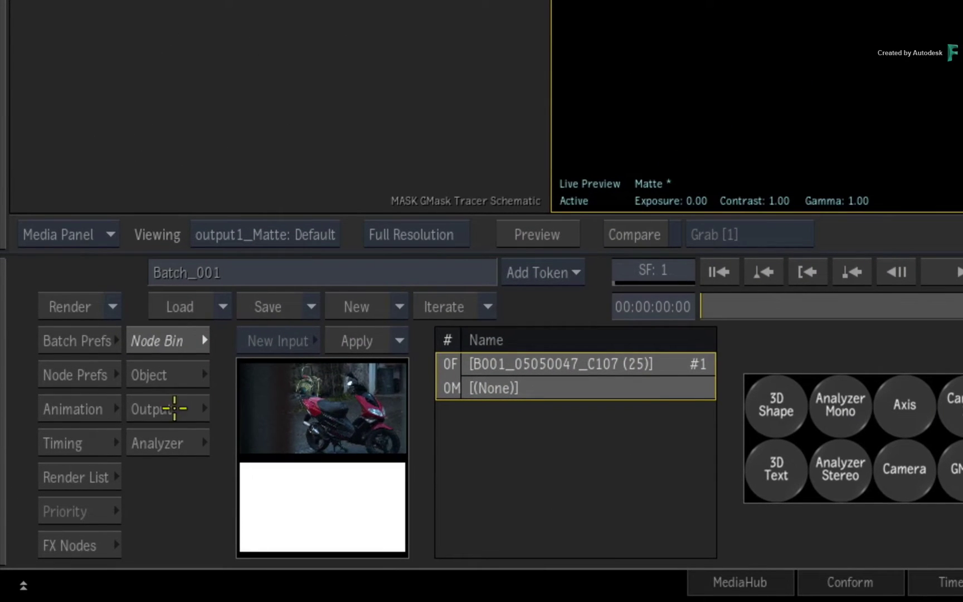
{"action": "left_click", "coordinate": [174, 409]}
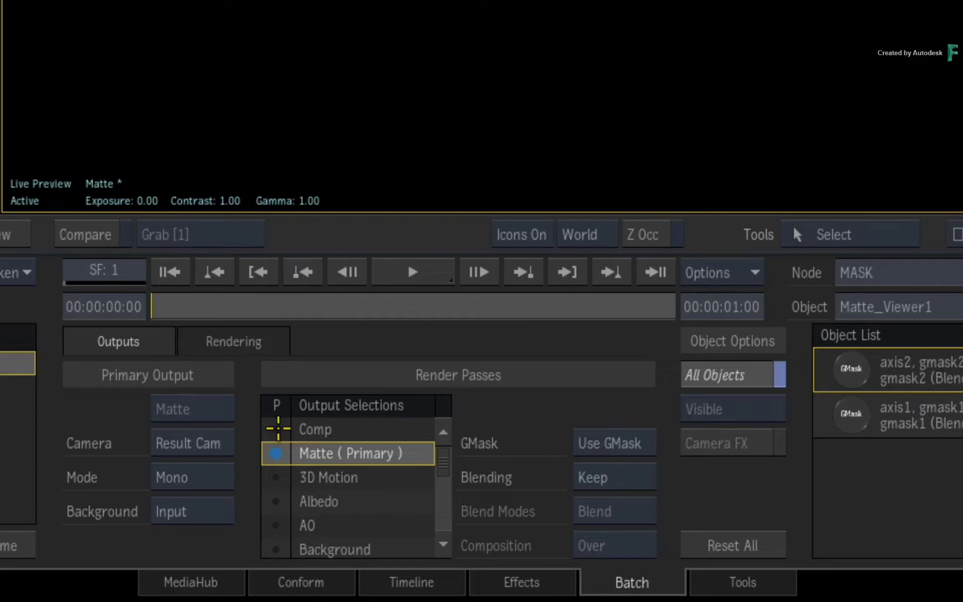
{"action": "left_click", "coordinate": [275, 429]}
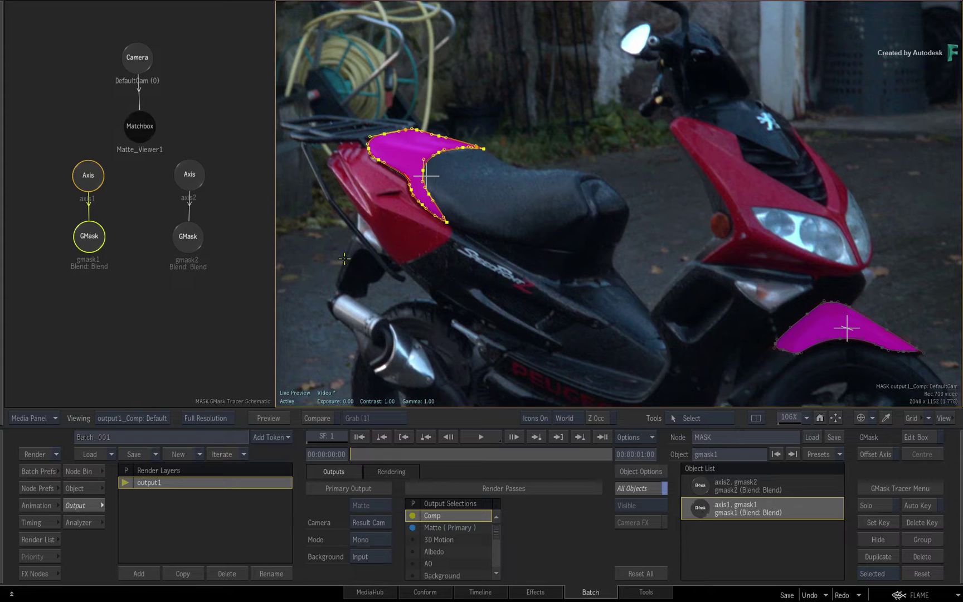
Set the Matte_Viewer1 shader's Matte Viewing Mix to 0.30
{"action": "left_click", "coordinate": [139, 127]}
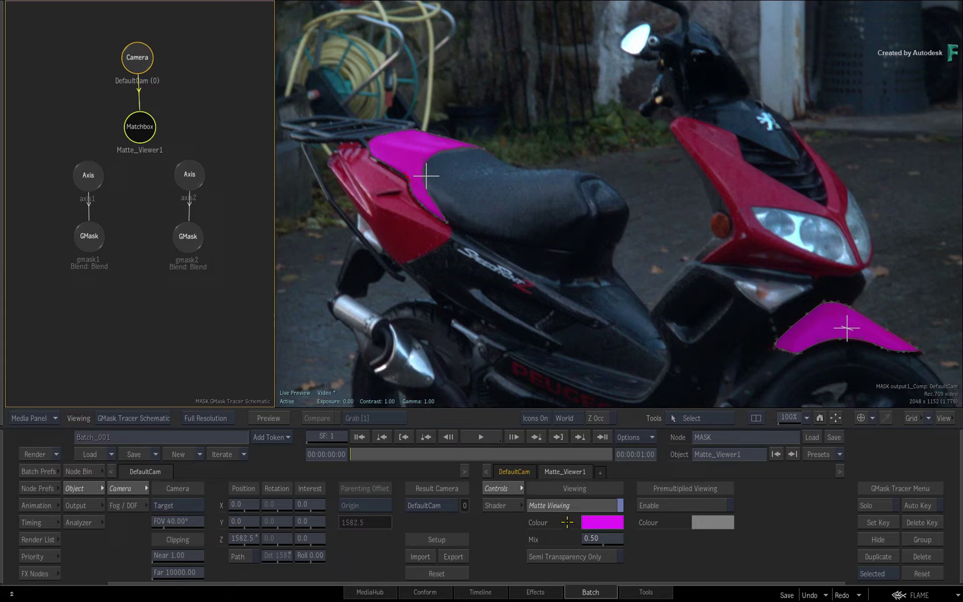
{"action": "mouse_move", "coordinate": [597, 539]}
{"action": "left_mouse_down"}
{"action": "mouse_move", "coordinate": [569, 539]}
{"action": "mouse_move", "coordinate": [587, 538]}
{"action": "left_mouse_up"}
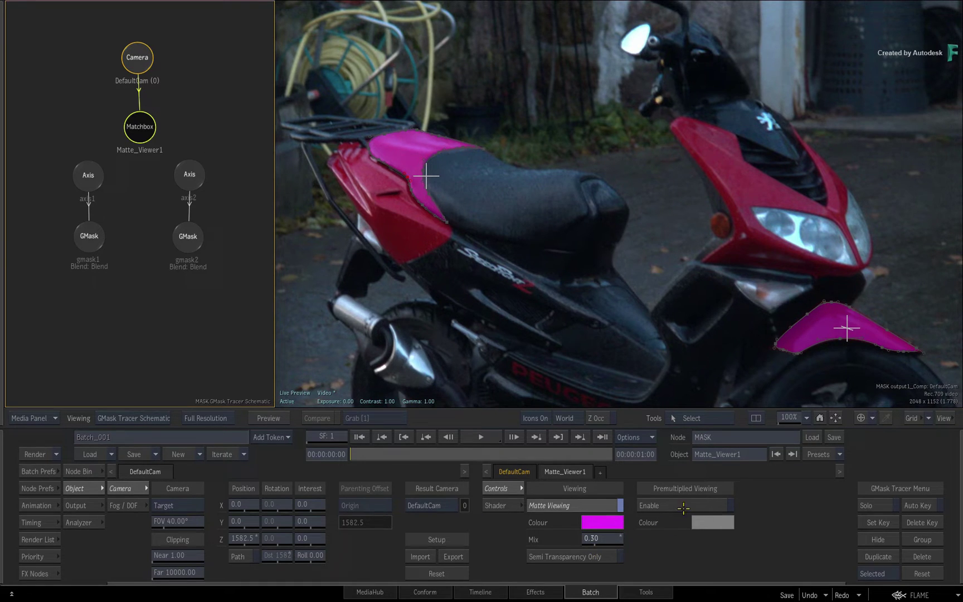
Preview the masks with Premultiplied Viewing and Semi Transparency Only while the wireframe icons are hidden, and restore the coloured matte overlay with icons
{"action": "left_click", "coordinate": [687, 504]}
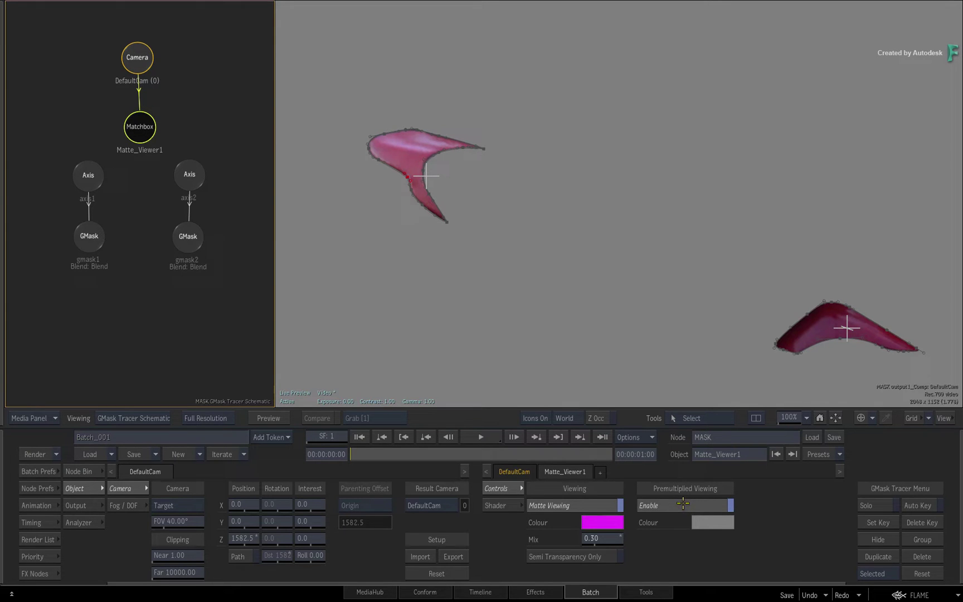
{"action": "key", "text": "shift+i"}
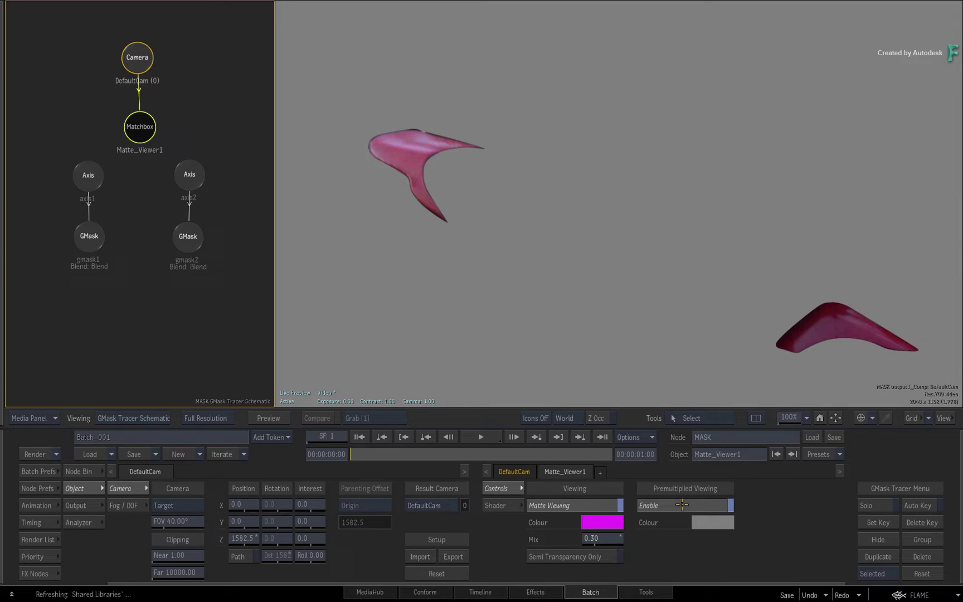
{"action": "left_click", "coordinate": [592, 557]}
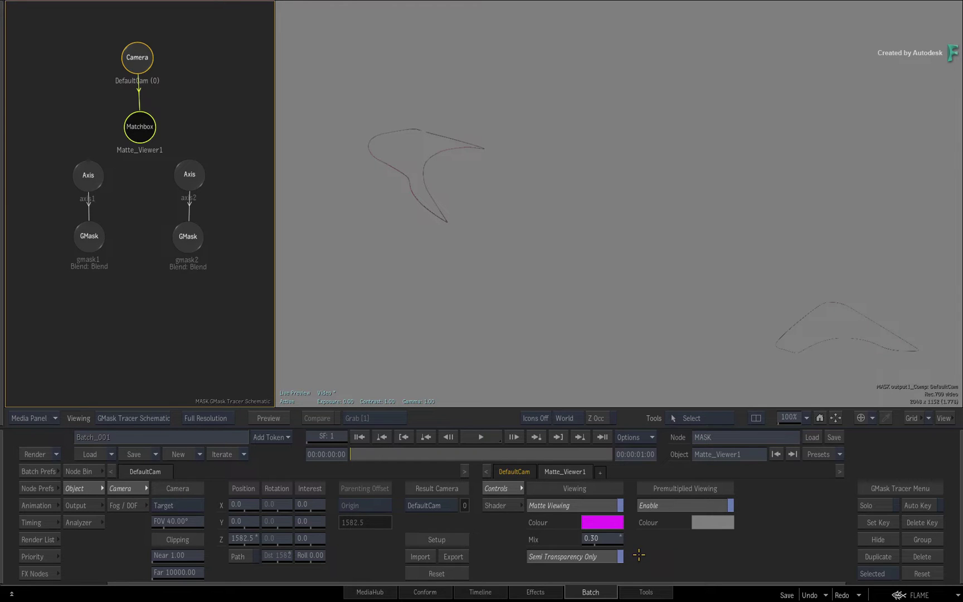
{"action": "left_click", "coordinate": [594, 557]}
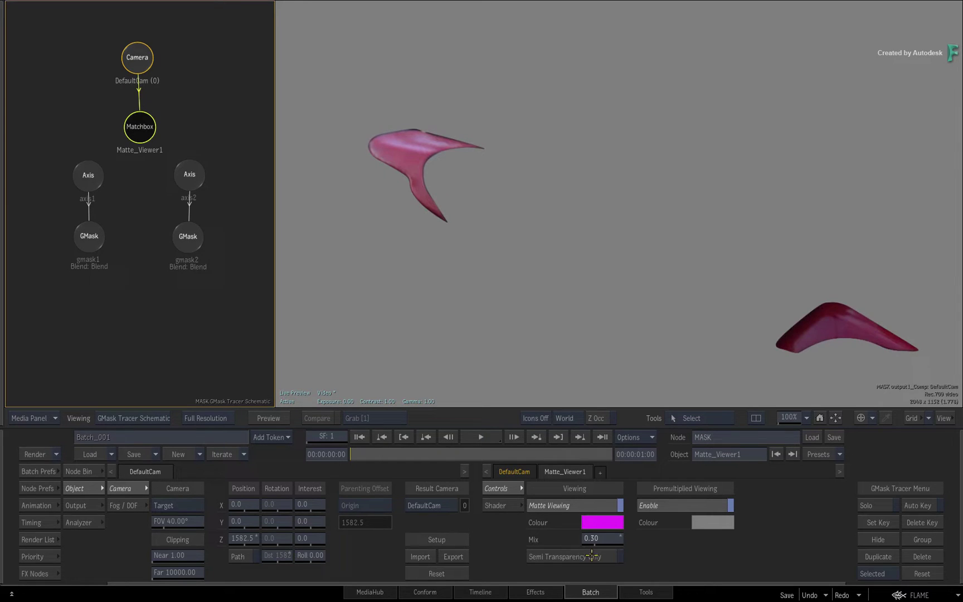
{"action": "key", "text": "ctrl+i"}
{"action": "left_click", "coordinate": [672, 505]}
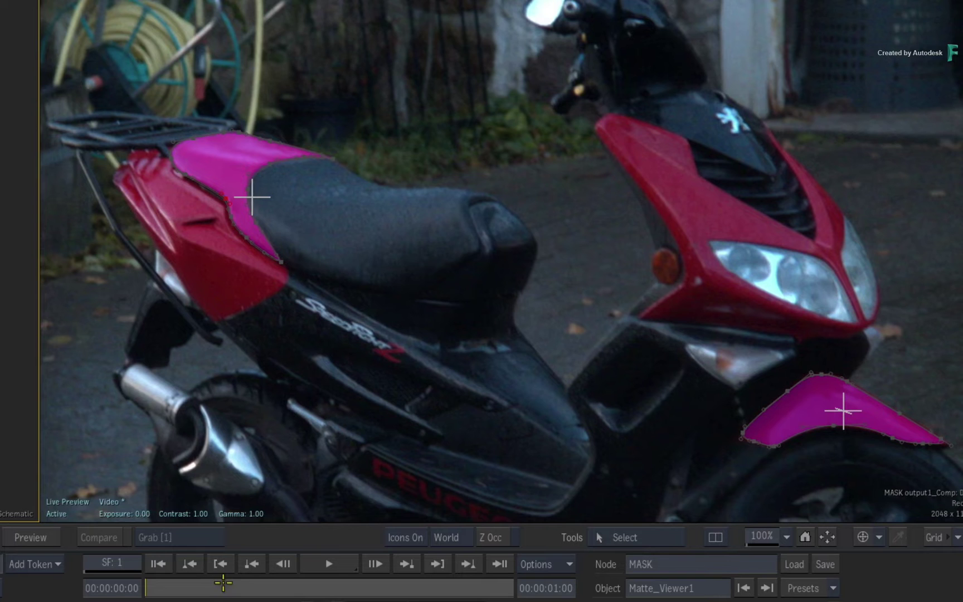
Scrub through the clip to check how the seat mask gmask1 follows the scooter, cycling the wireframe icons
{"action": "left_click_drag", "start_coordinate": [161, 590], "coordinate": [529, 556]}
{"action": "left_click", "coordinate": [208, 189]}
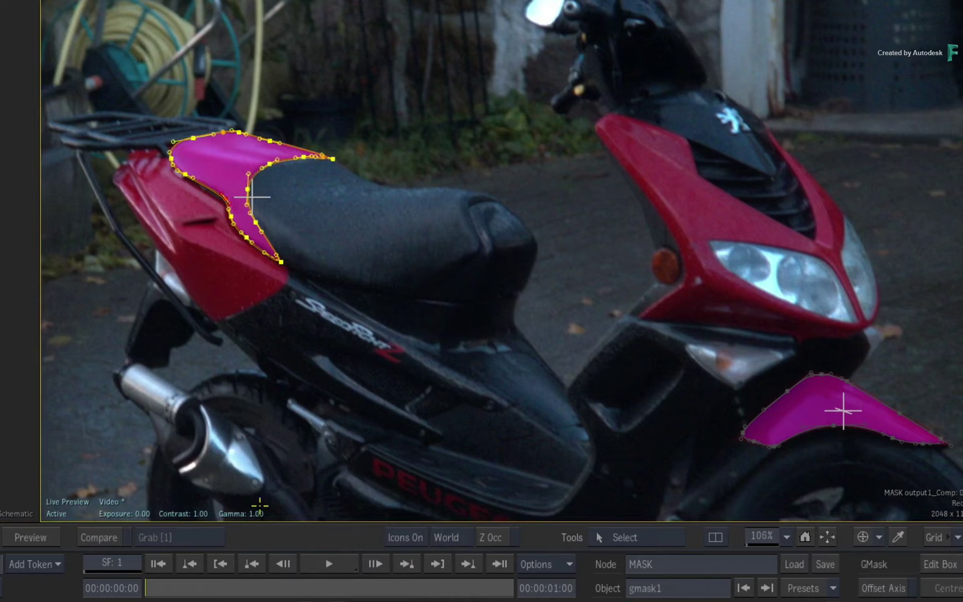
{"action": "key", "text": "i"}
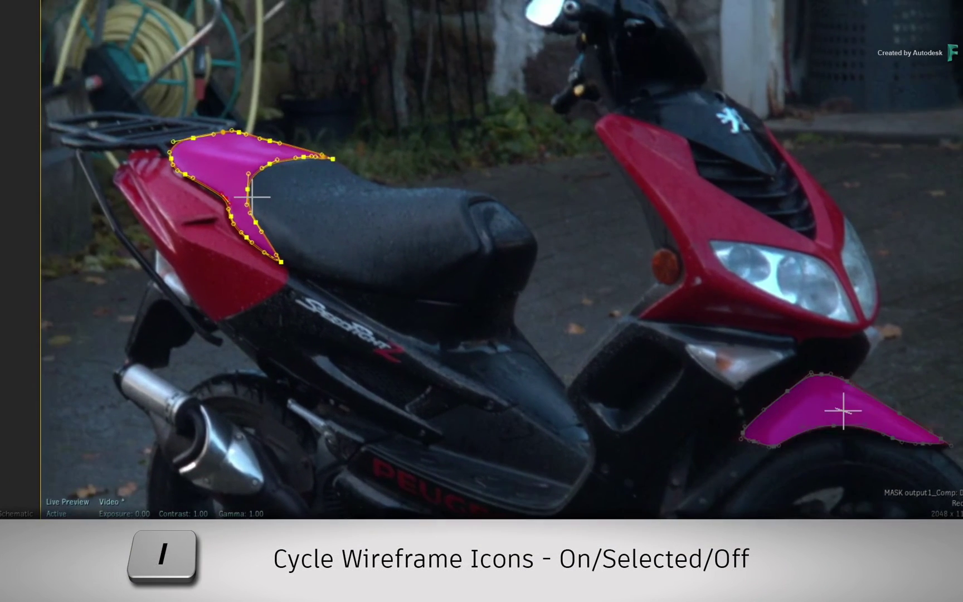
{"action": "key", "text": "i"}
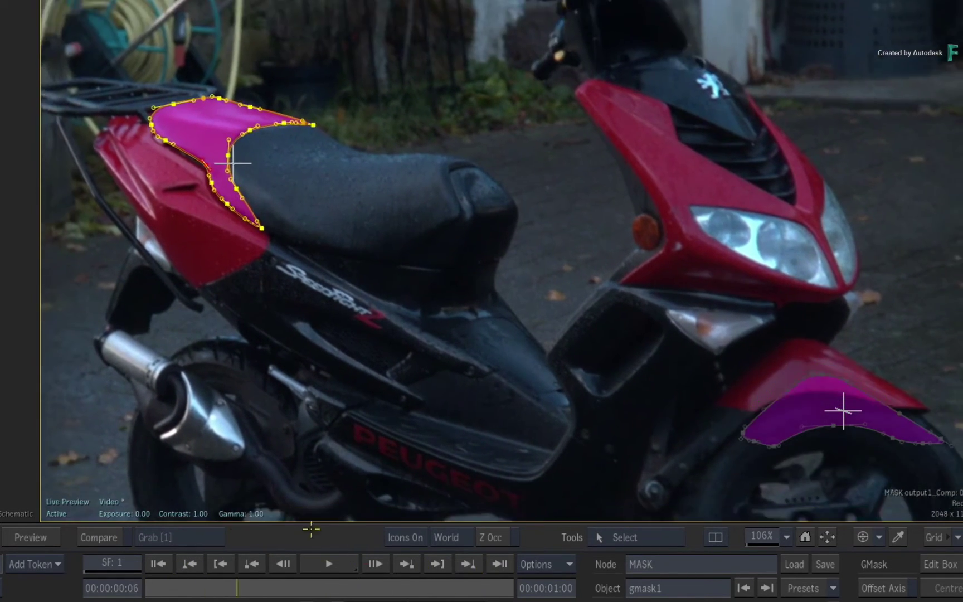
{"action": "left_click_drag", "start_coordinate": [311, 529], "coordinate": [95, 524]}
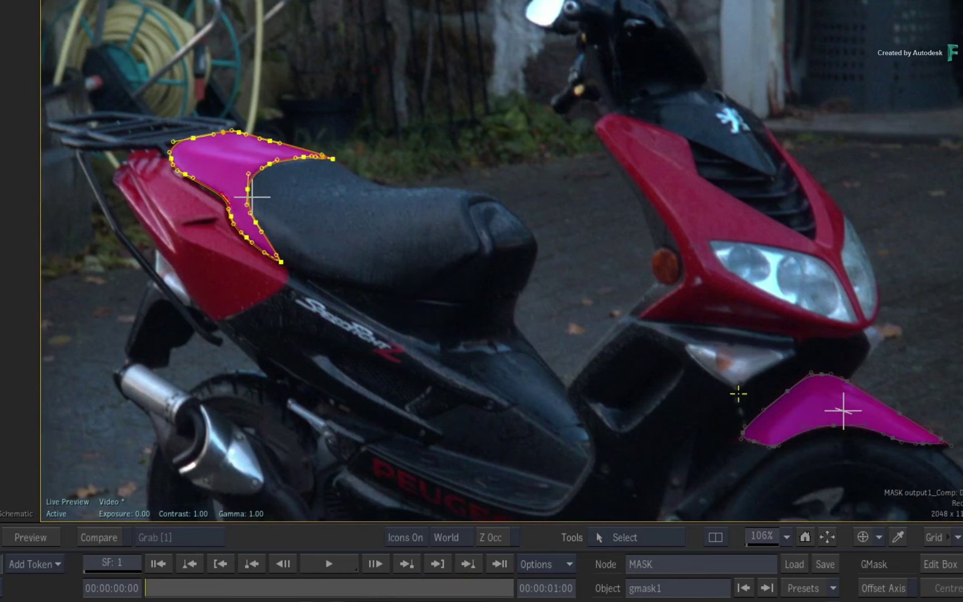
Select the front fender mask gmask2 and add a Motion Vectors Map to its node in the GMask Tracer schematic
{"action": "left_click", "coordinate": [754, 417]}
{"action": "left_click_drag", "start_coordinate": [171, 585], "coordinate": [14, 532]}
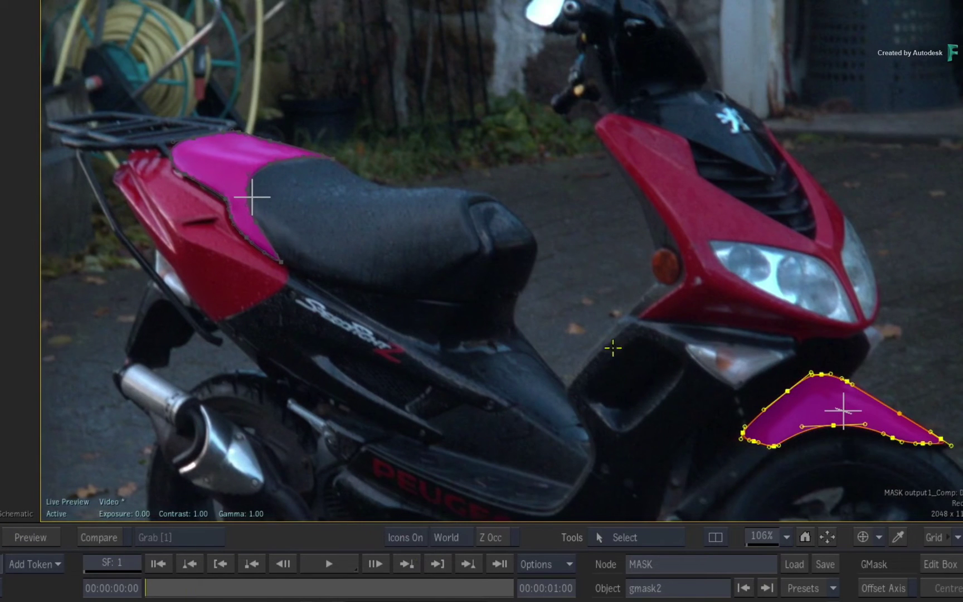
{"action": "key", "text": "alt+2"}
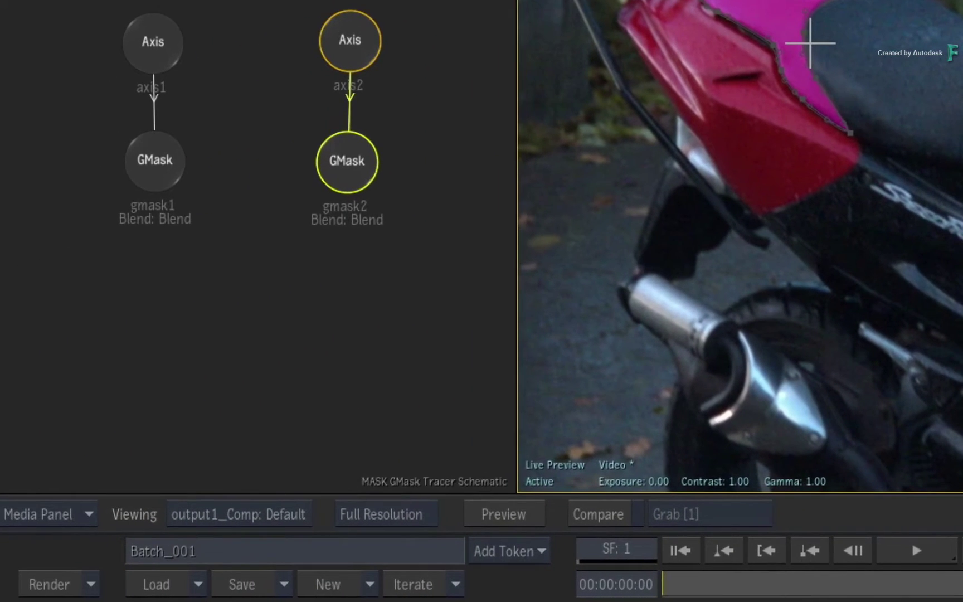
{"action": "left_click", "coordinate": [375, 169]}
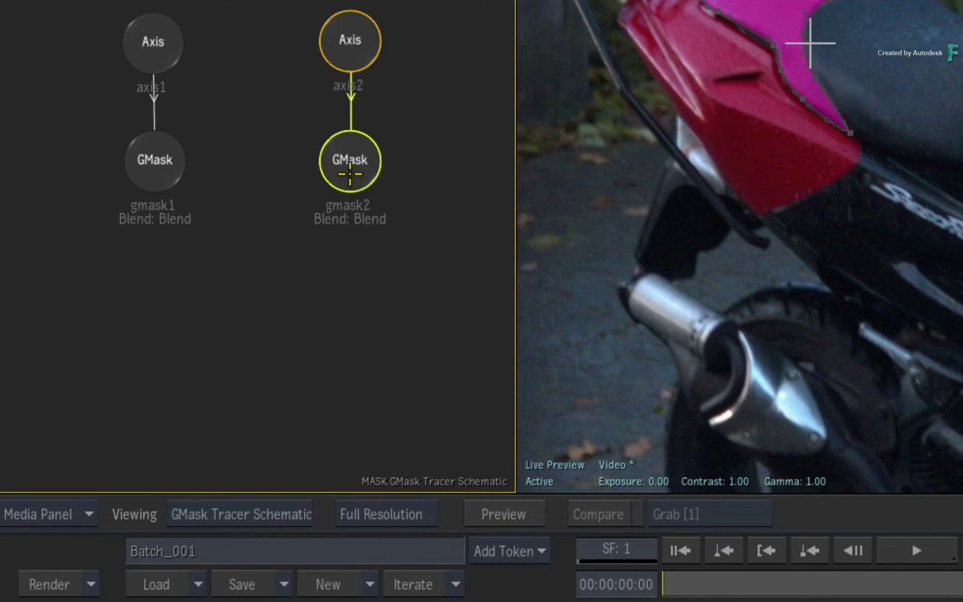
{"action": "right_click", "coordinate": [341, 154]}
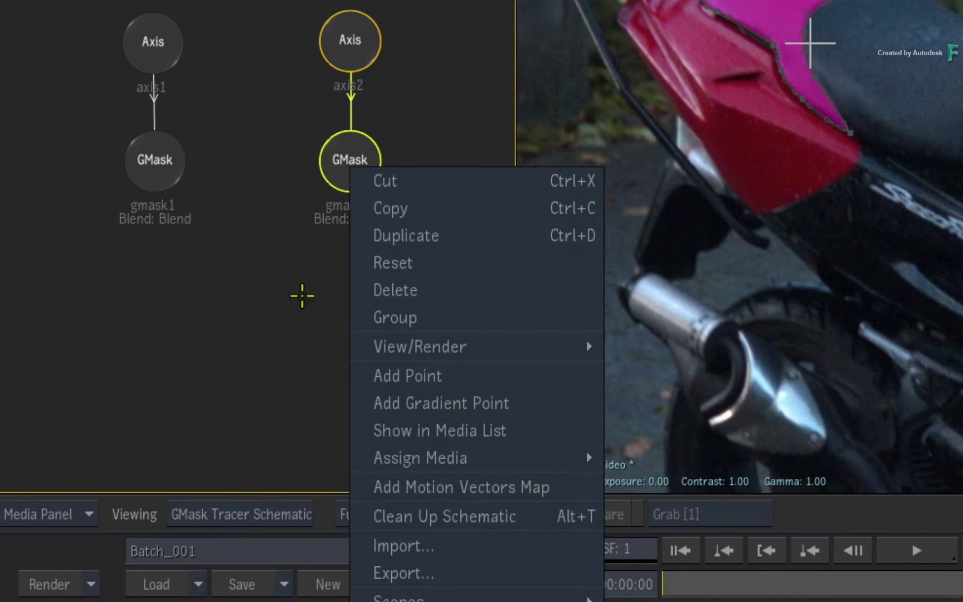
{"action": "left_click", "coordinate": [367, 487]}
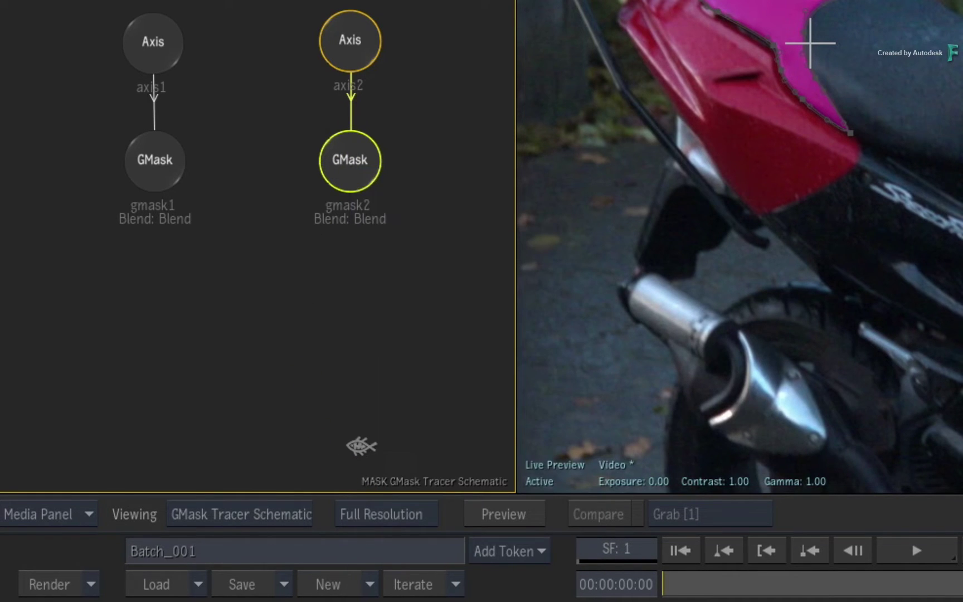
Arrange the new axis3 and motion vectors nodes directly below gmask2 in the schematic
{"action": "left_click_drag", "start_coordinate": [405, 349], "coordinate": [206, 344]}
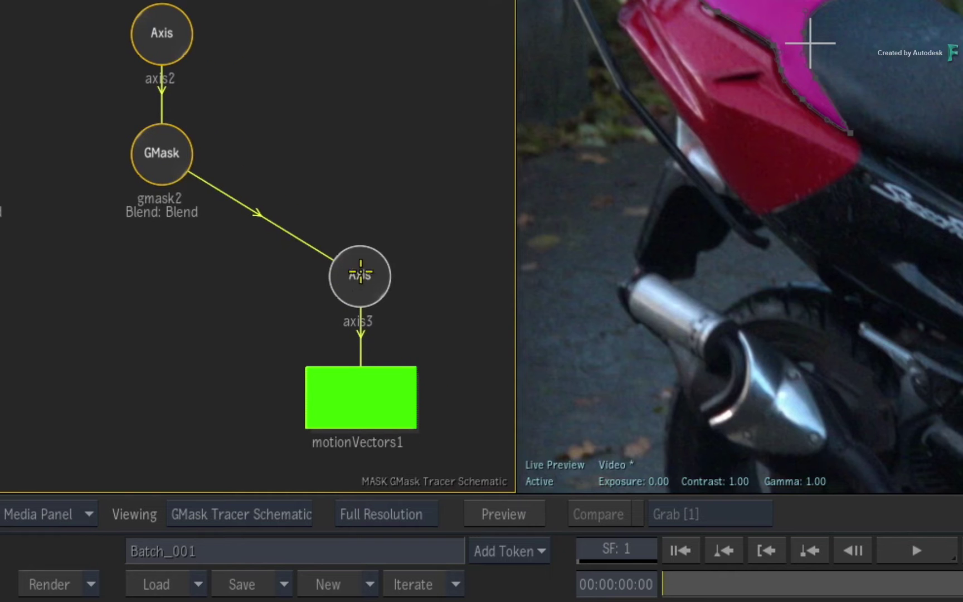
{"action": "left_click_drag", "start_coordinate": [361, 278], "coordinate": [173, 296]}
{"action": "left_click_drag", "start_coordinate": [296, 228], "coordinate": [451, 180]}
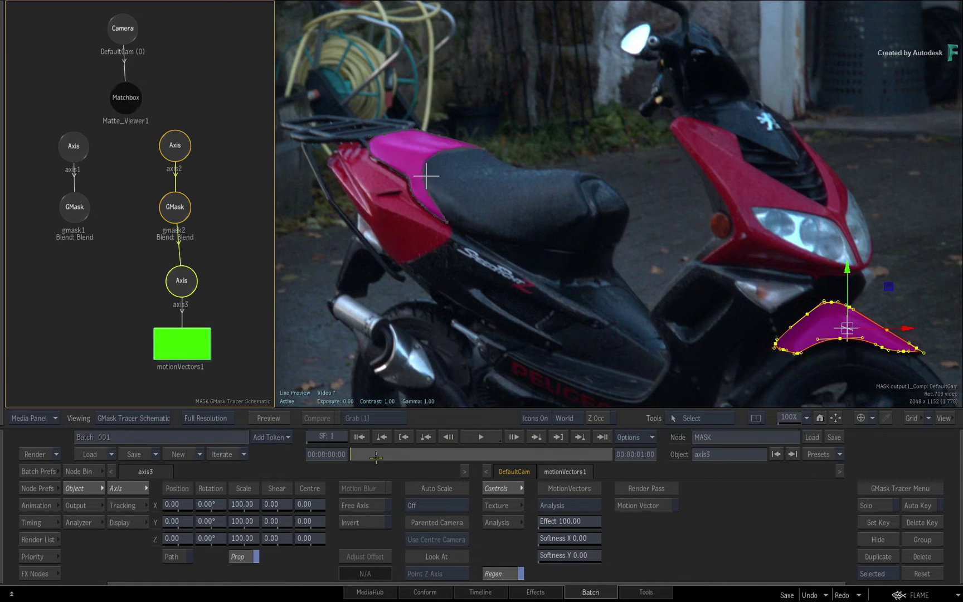
Cache the motion vectors analysis for frames 1 to 25 and scrub through the clip
{"action": "left_click", "coordinate": [188, 344]}
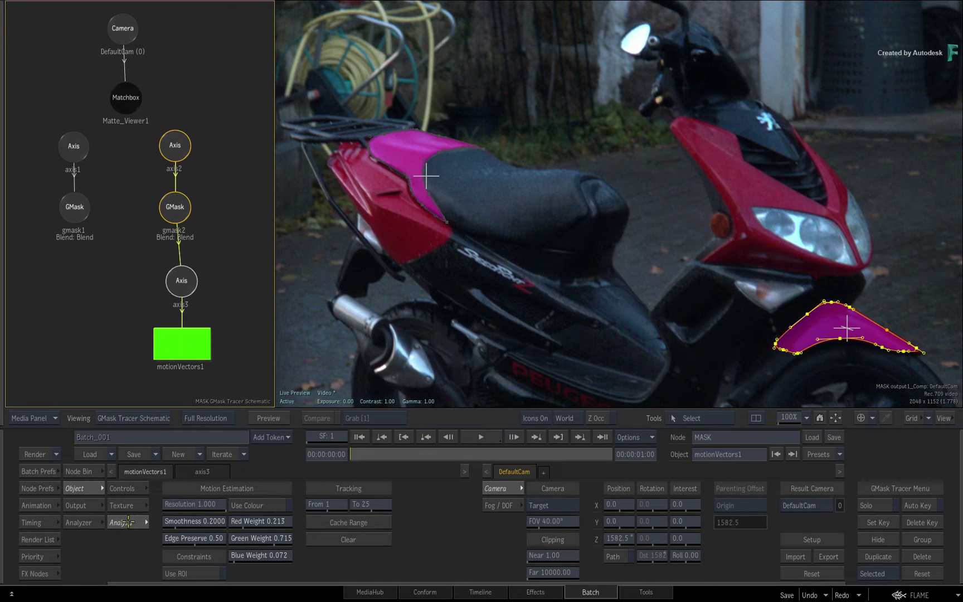
{"action": "left_click", "coordinate": [385, 524]}
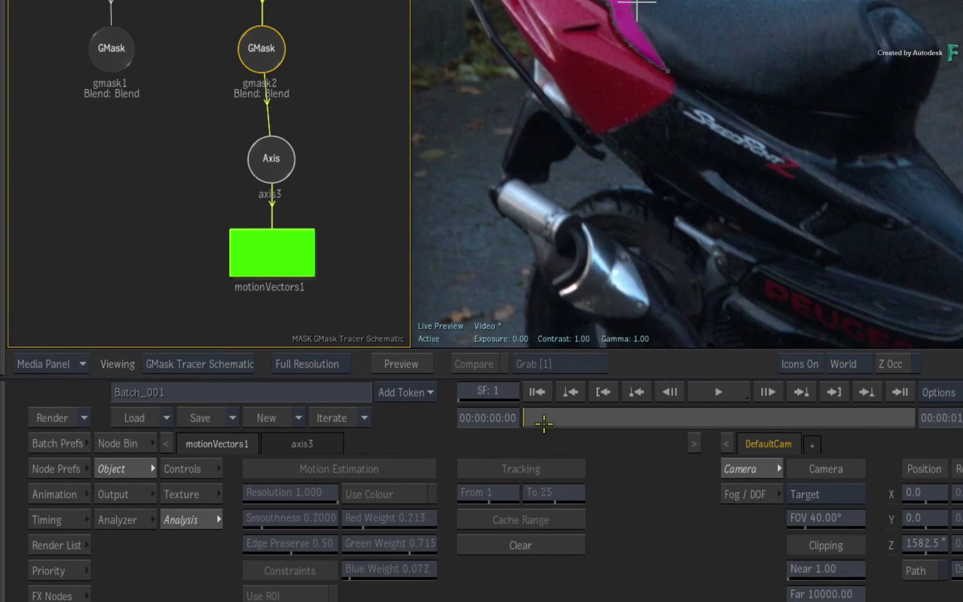
{"action": "left_click_drag", "start_coordinate": [534, 421], "coordinate": [806, 390]}
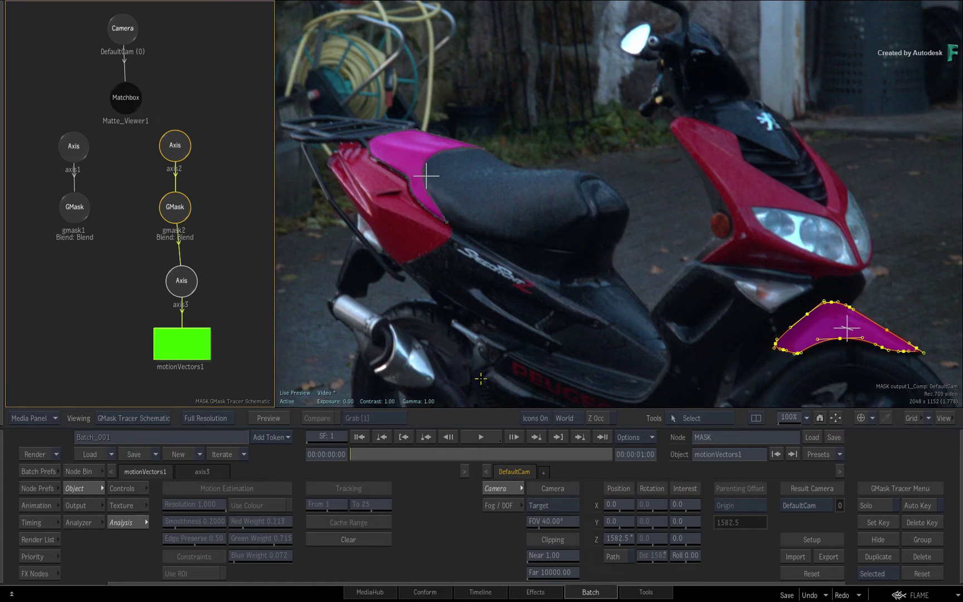
Set the tracking mode of gmask2 to Motion Warp and add a tracking reference
{"action": "left_click", "coordinate": [176, 210]}
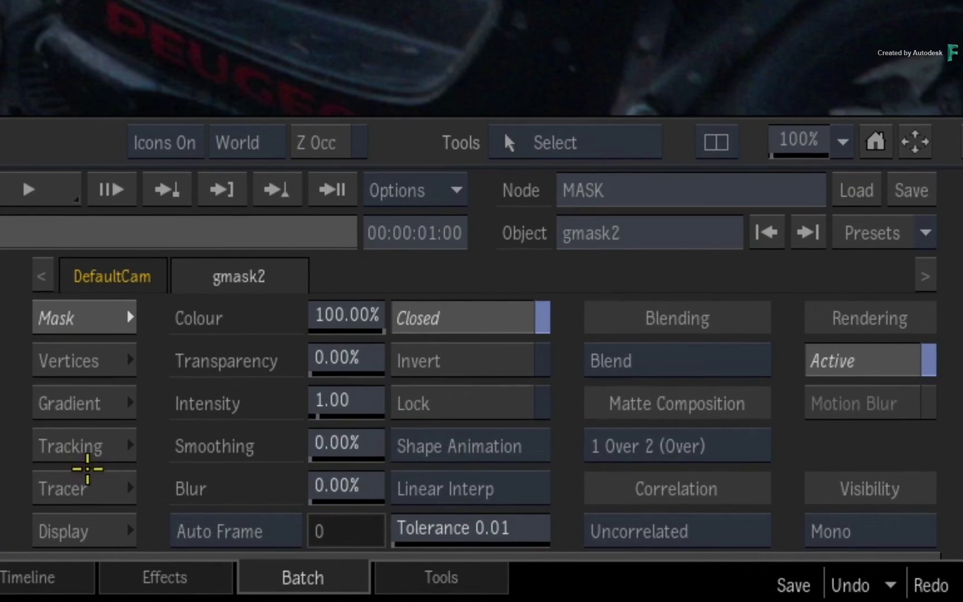
{"action": "left_click", "coordinate": [507, 540]}
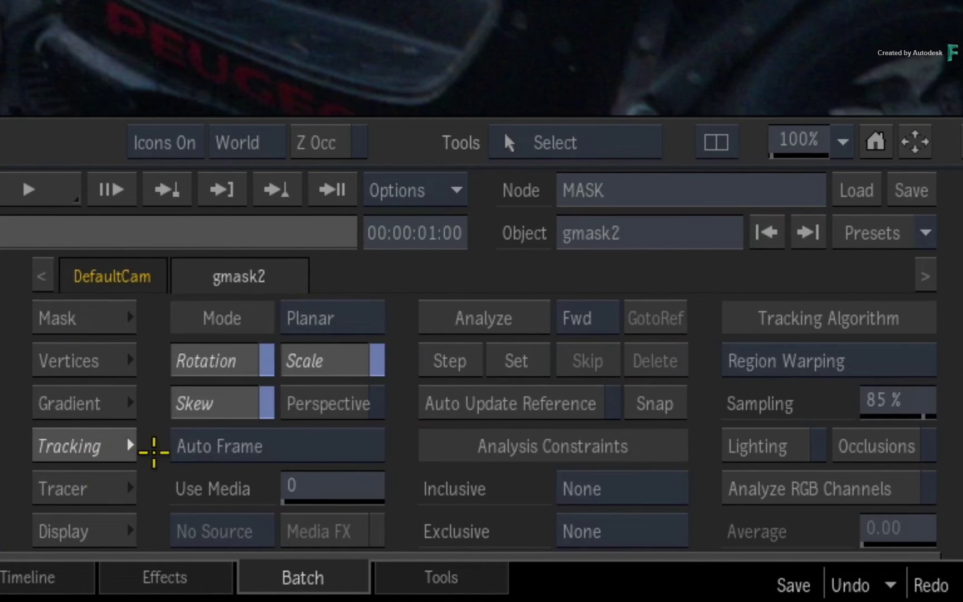
{"action": "left_click", "coordinate": [334, 318]}
{"action": "left_click", "coordinate": [318, 350]}
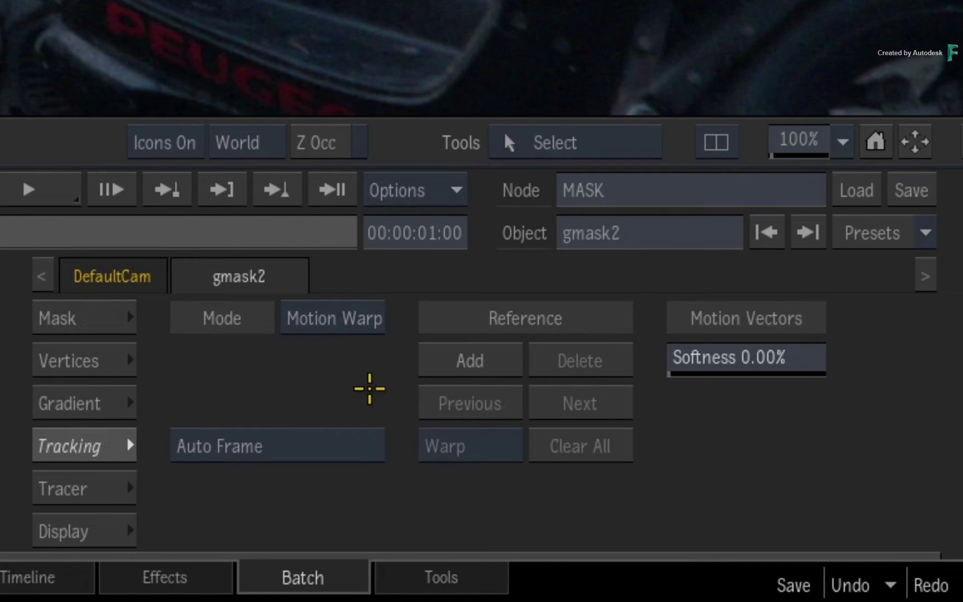
{"action": "left_click", "coordinate": [445, 356]}
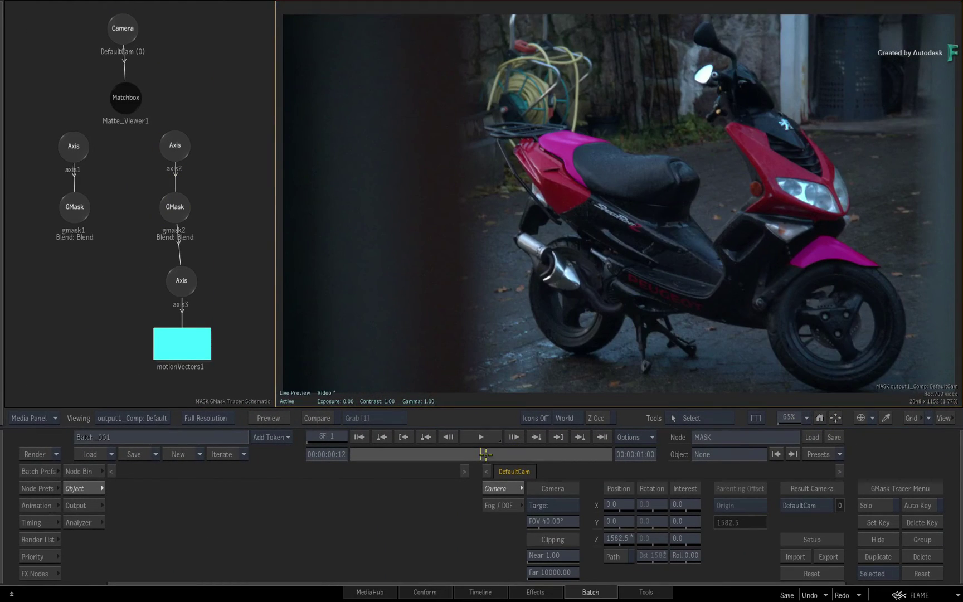
Return to the first frame and compare the Comp and Matte render passes of output1
{"action": "left_click_drag", "start_coordinate": [486, 454], "coordinate": [284, 464]}
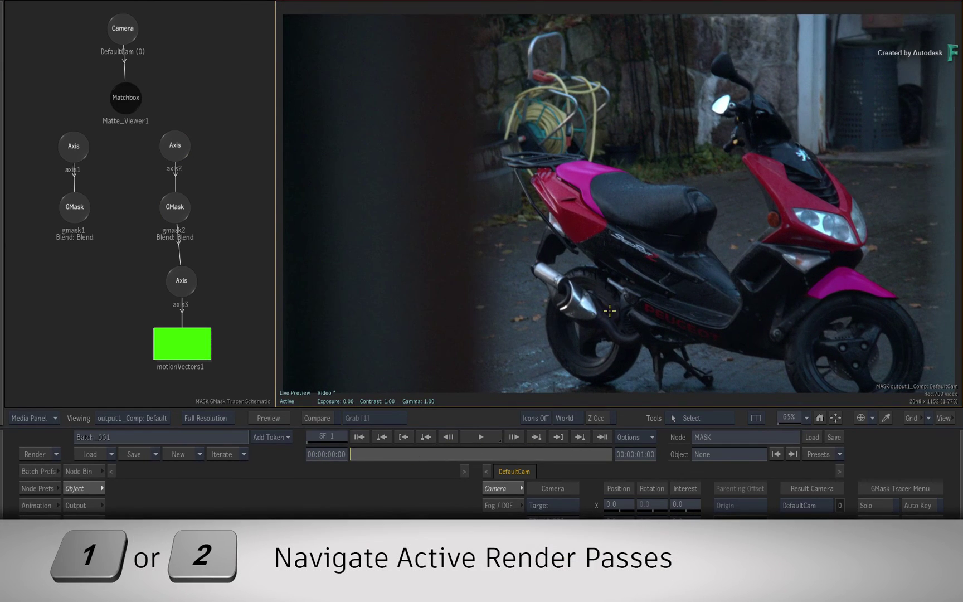
{"action": "key", "text": "2"}
{"action": "left_click_drag", "start_coordinate": [366, 456], "coordinate": [307, 406]}
{"action": "key", "text": "1"}
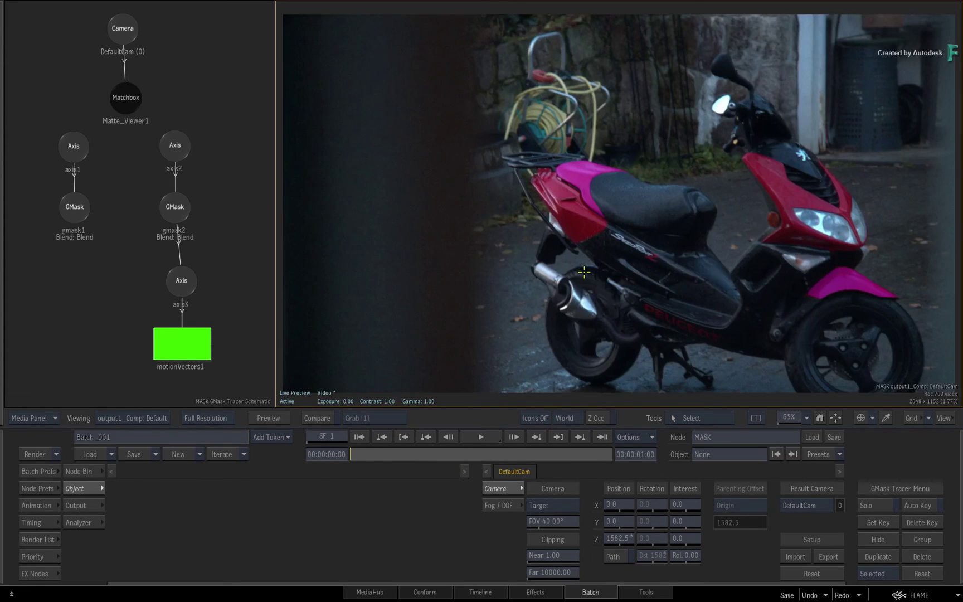
{"action": "key", "text": "2"}
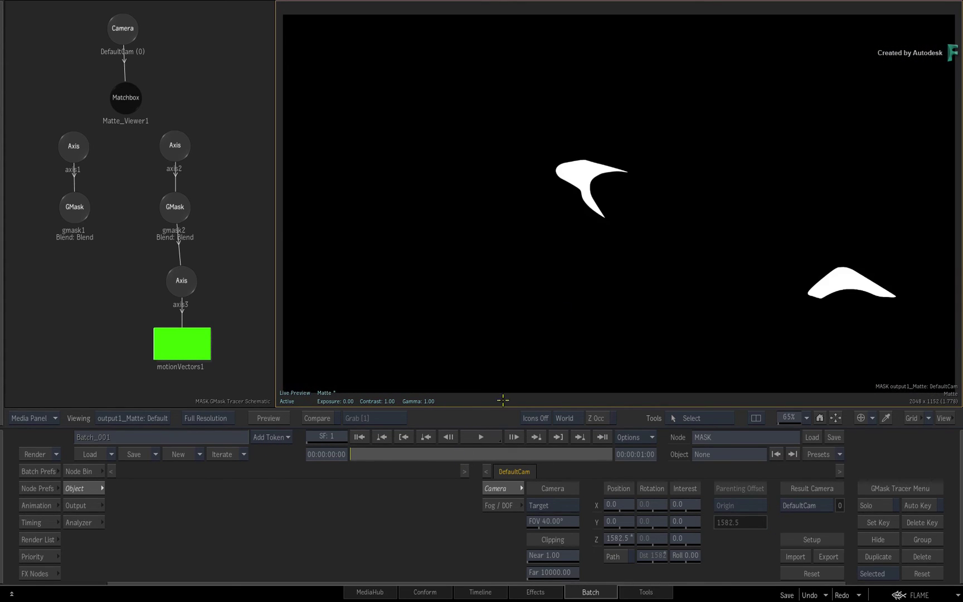
Add an Action node below the clip and MASK nodes in the Batch schematic, and reopen the MASK GMask Tracer
{"action": "left_click", "coordinate": [79, 472]}
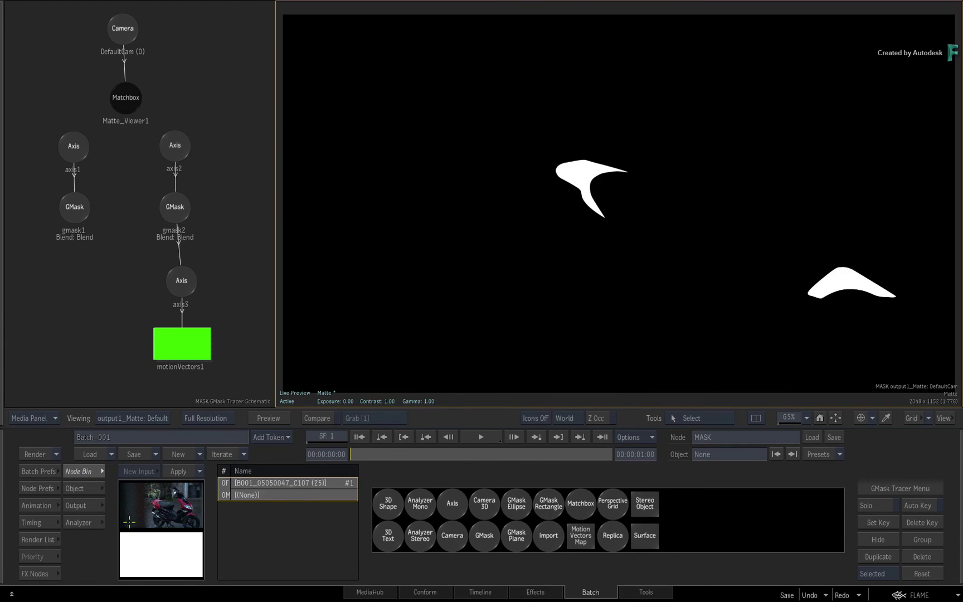
{"action": "key", "text": "Escape"}
{"action": "left_click_drag", "start_coordinate": [270, 536], "coordinate": [323, 291]}
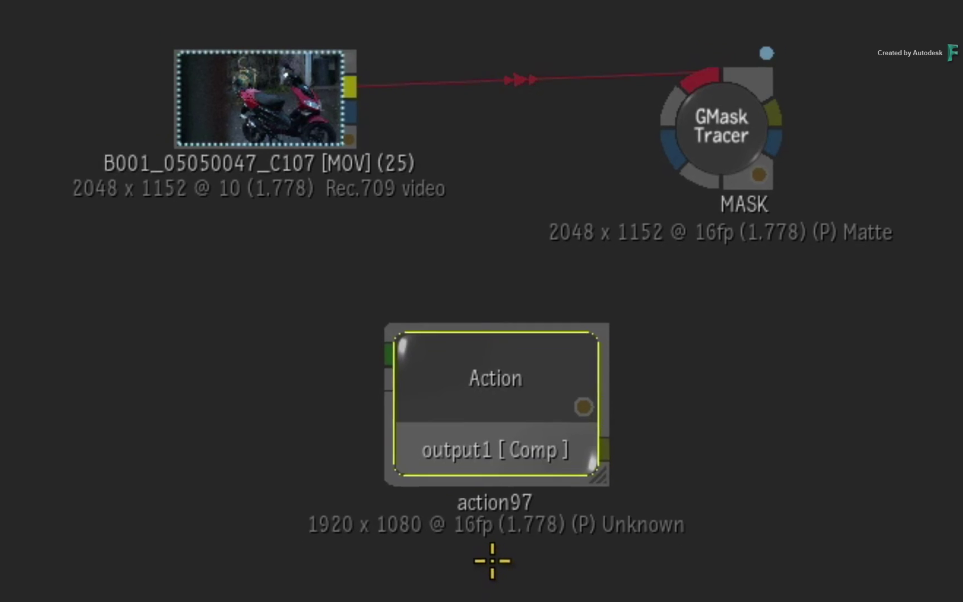
{"action": "double_click", "coordinate": [566, 184]}
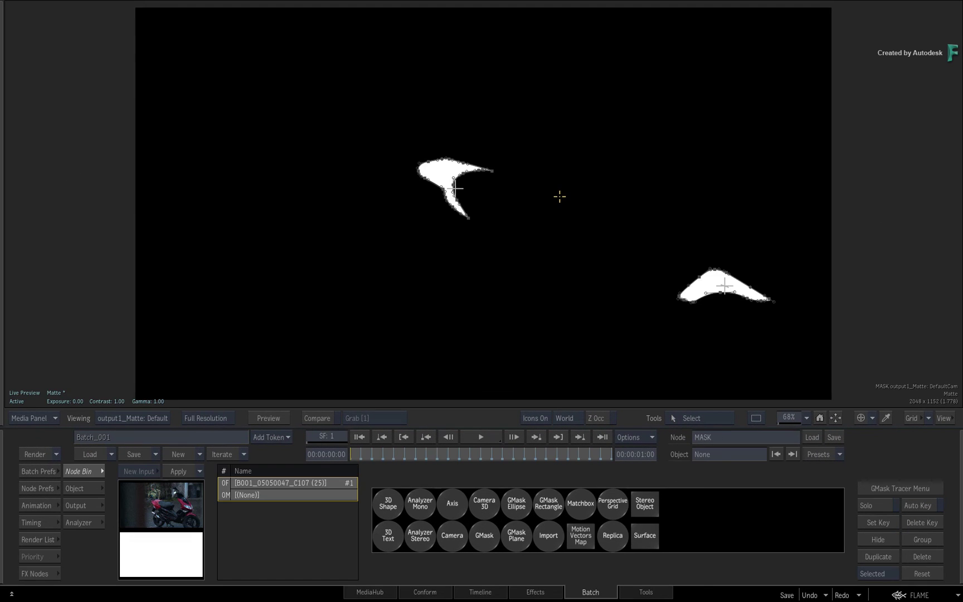
View the Comp result with unselected wireframe icons hidden and scrub the clip to check both tracked masks
{"action": "left_click_drag", "start_coordinate": [368, 452], "coordinate": [312, 497]}
{"action": "key", "text": "F4"}
{"action": "left_click_drag", "start_coordinate": [357, 454], "coordinate": [632, 449]}
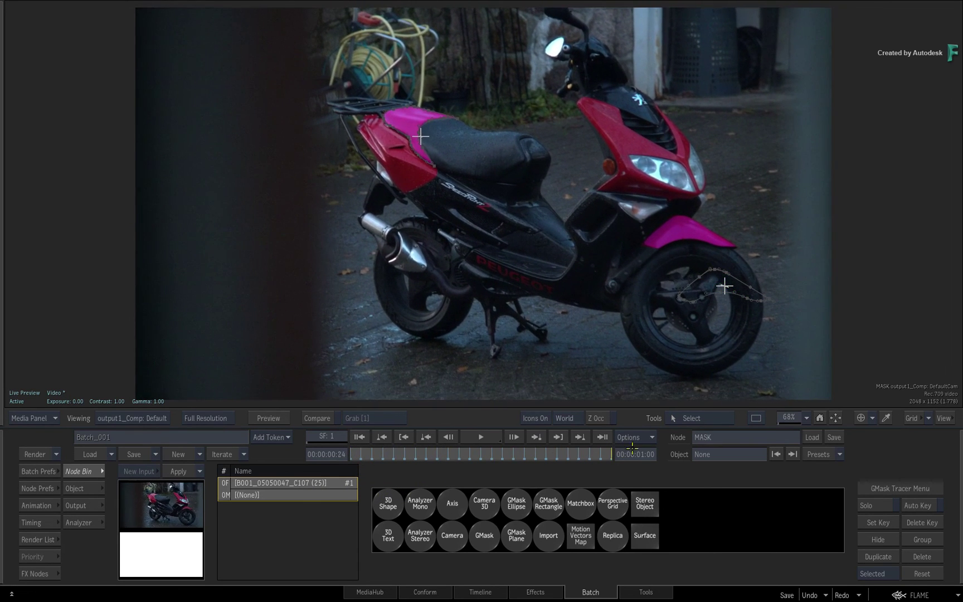
{"action": "left_click_drag", "start_coordinate": [730, 446], "coordinate": [630, 419]}
{"action": "key", "text": "i"}
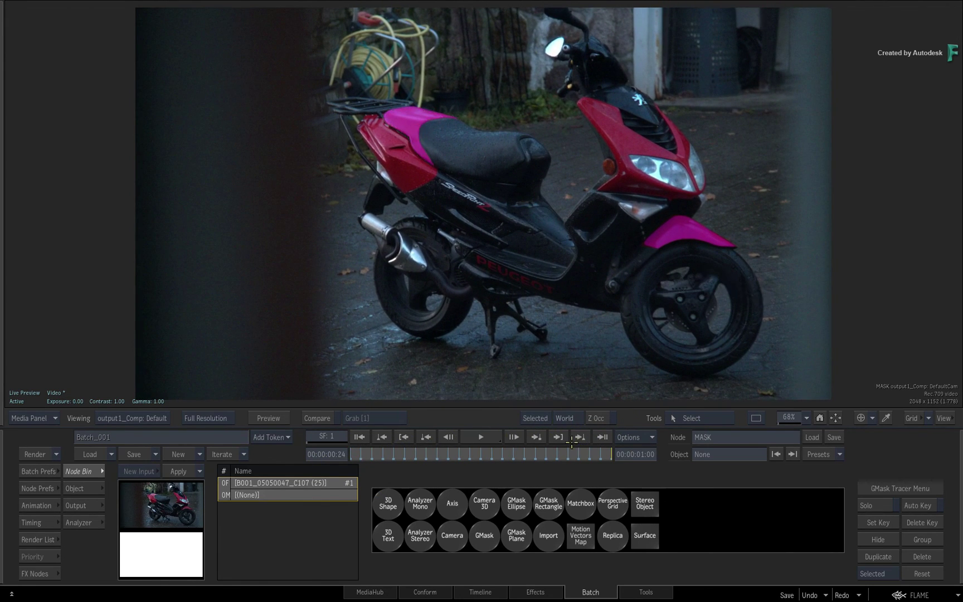
{"action": "left_click_drag", "start_coordinate": [597, 451], "coordinate": [303, 455]}
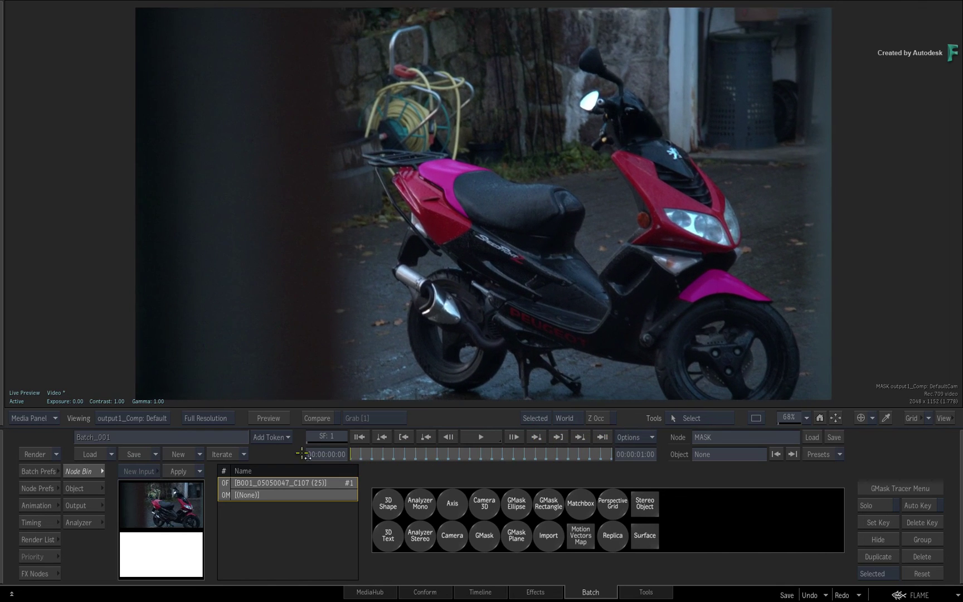